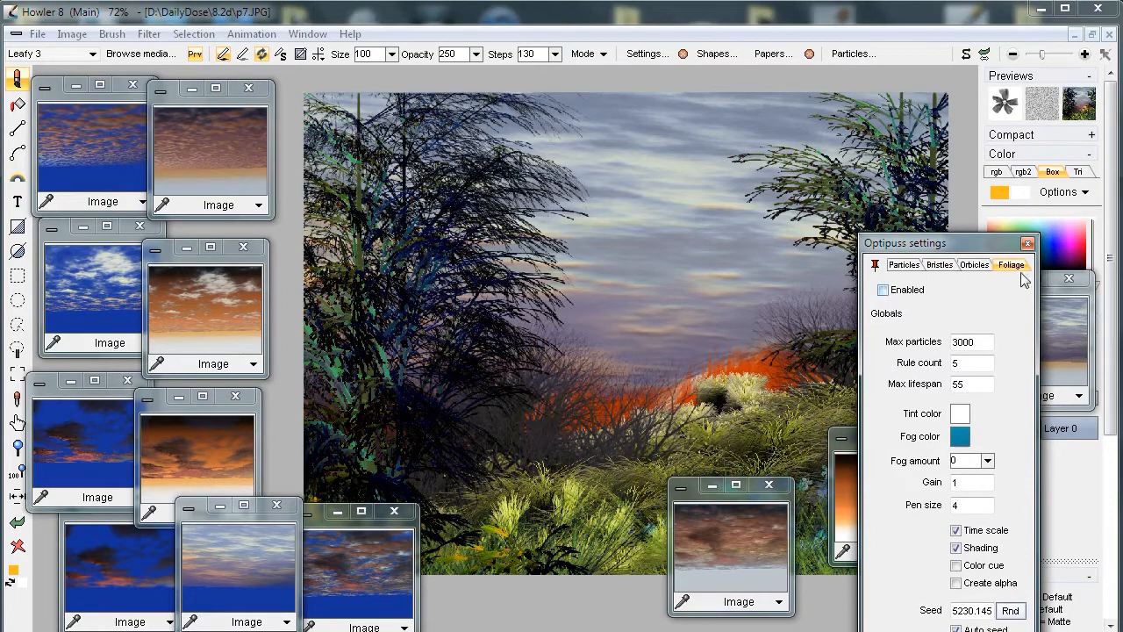
- Close the Optipuss settings and store a copy of the landscape painting, parking its thumbnail below the orange gradient thumbnail
left_click_drag(965, 247, 948, 155)
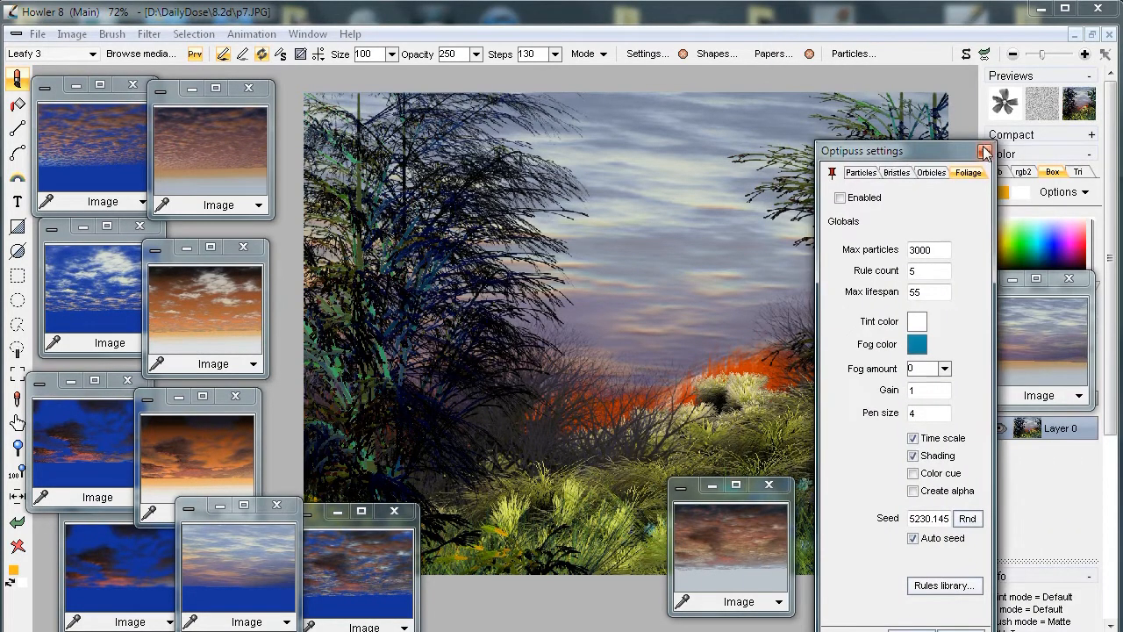
left_click(985, 151)
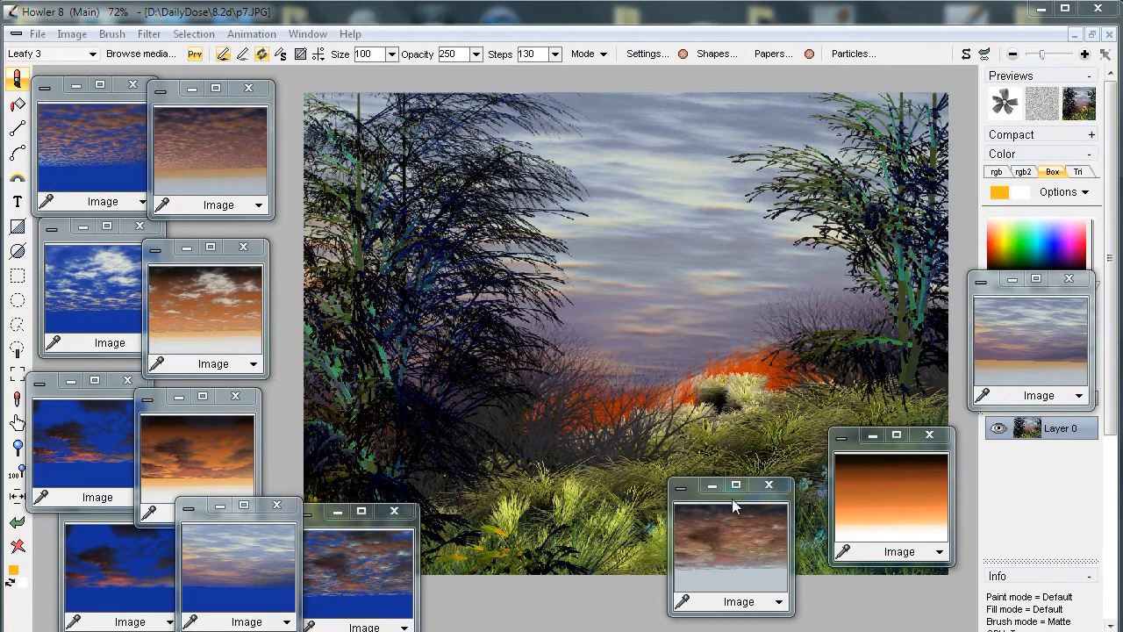
left_click(73, 35)
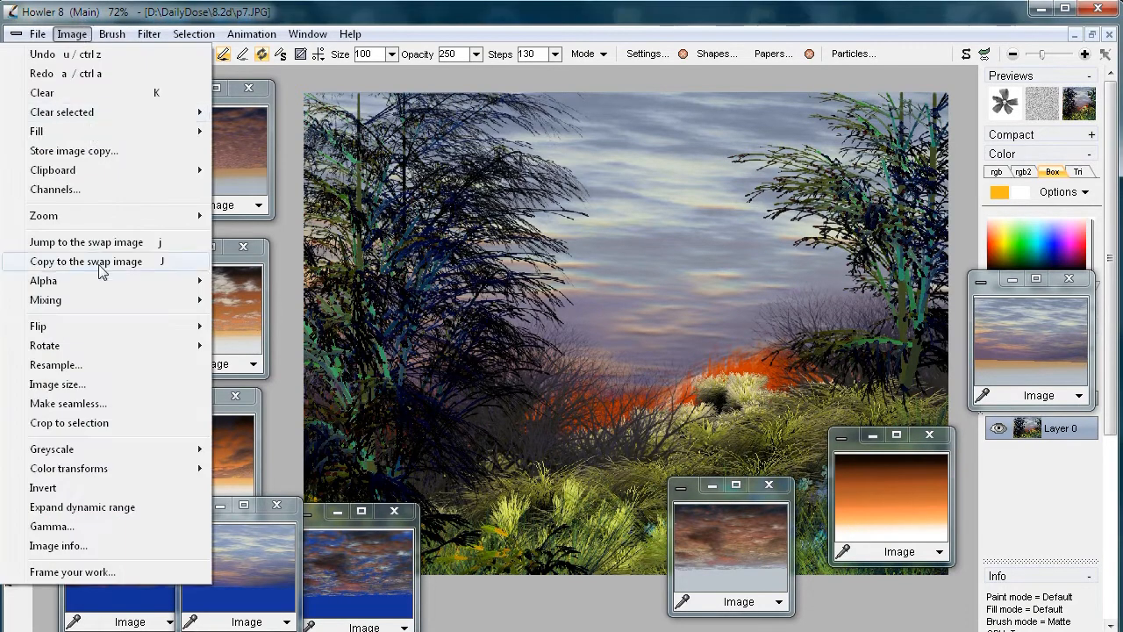
left_click(75, 152)
left_click_drag(179, 179, 926, 623)
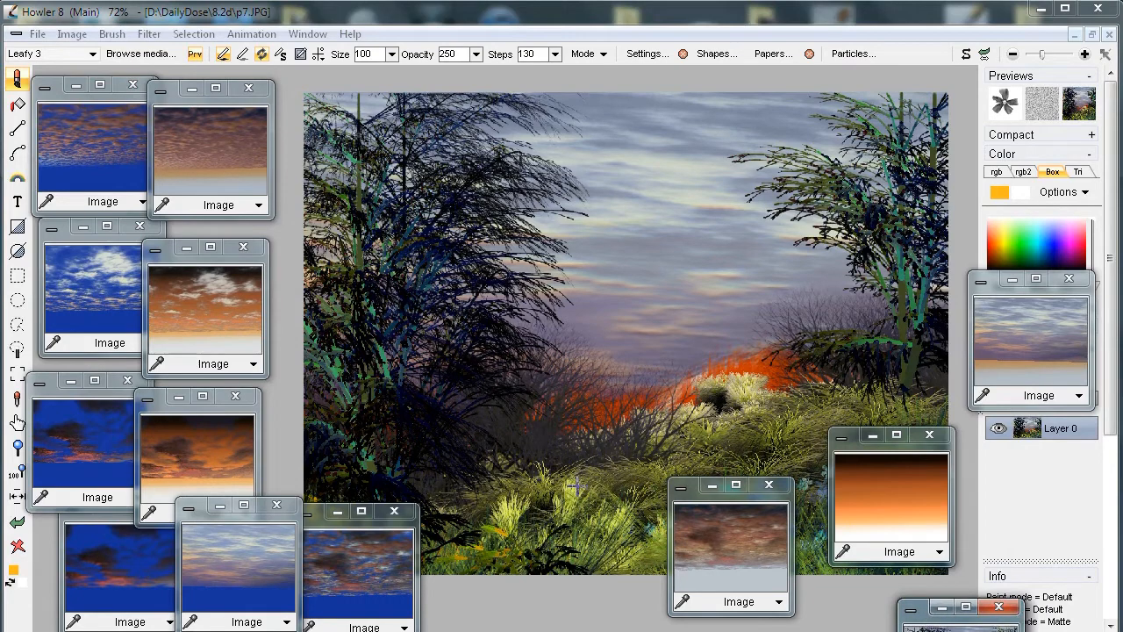
- Review the stored cloud images on blue backgrounds by loading them one after another onto the canvas
left_click(85, 142)
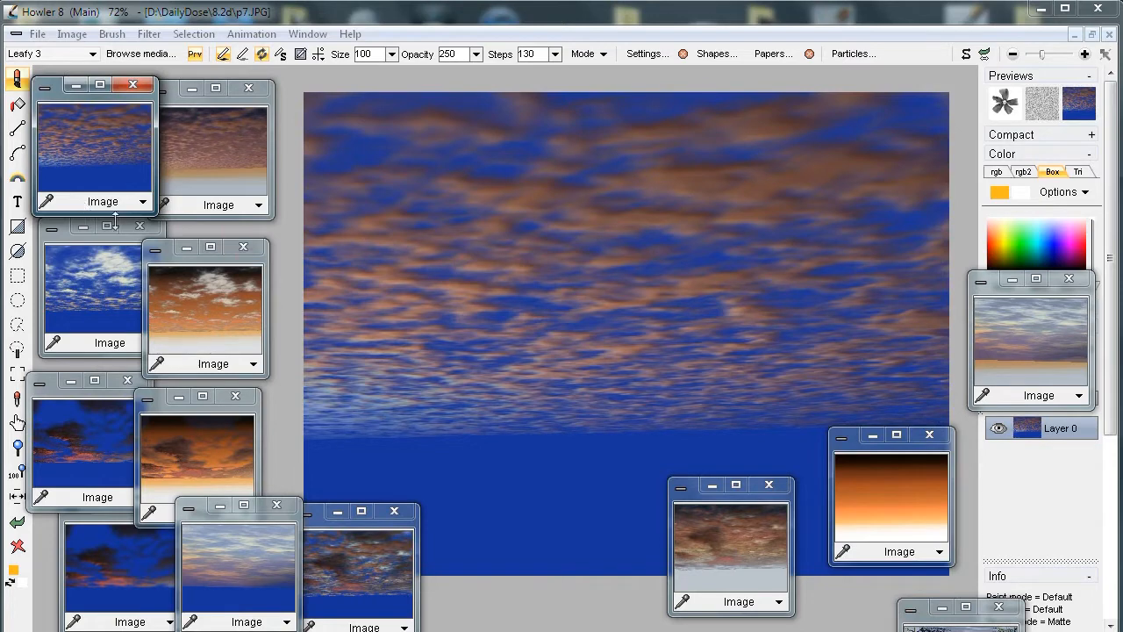
left_click(93, 429)
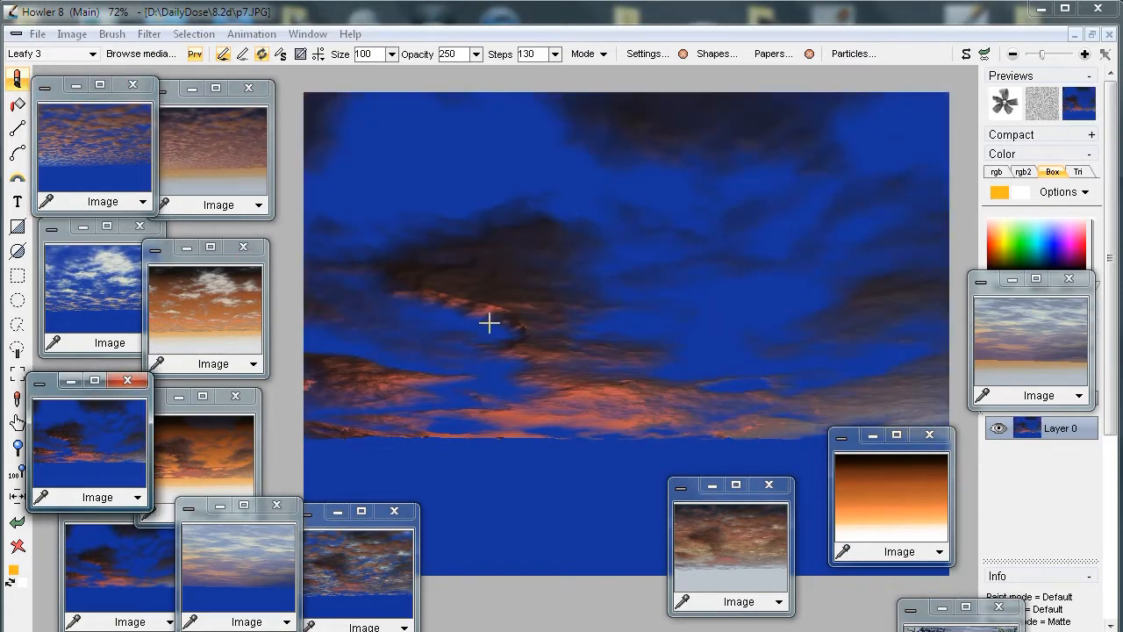
left_click(131, 567)
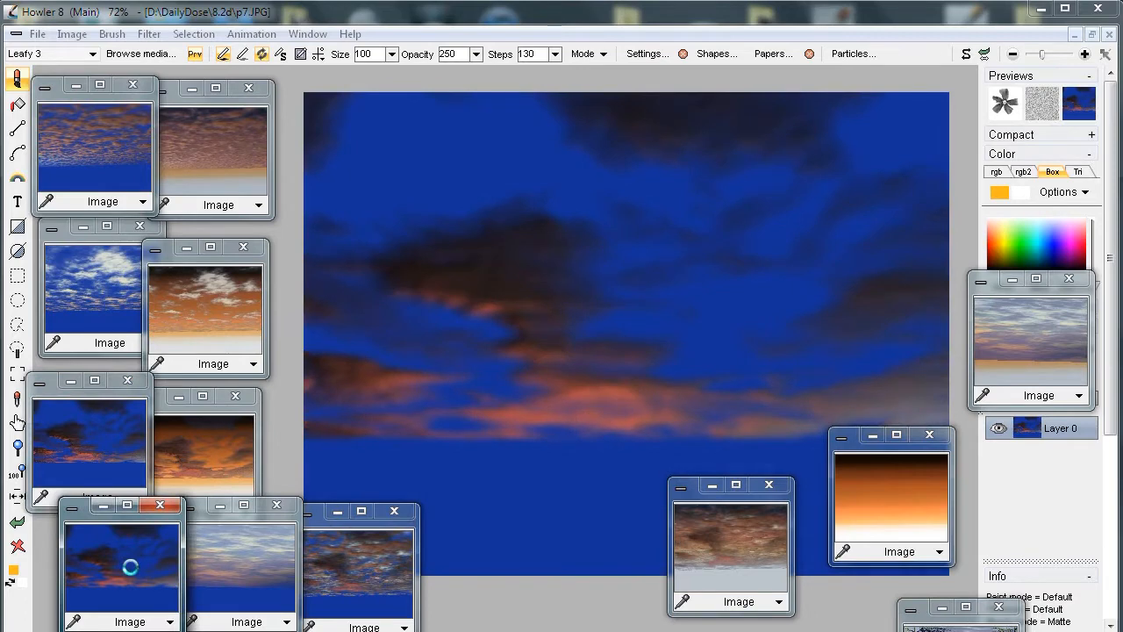
left_click(88, 281)
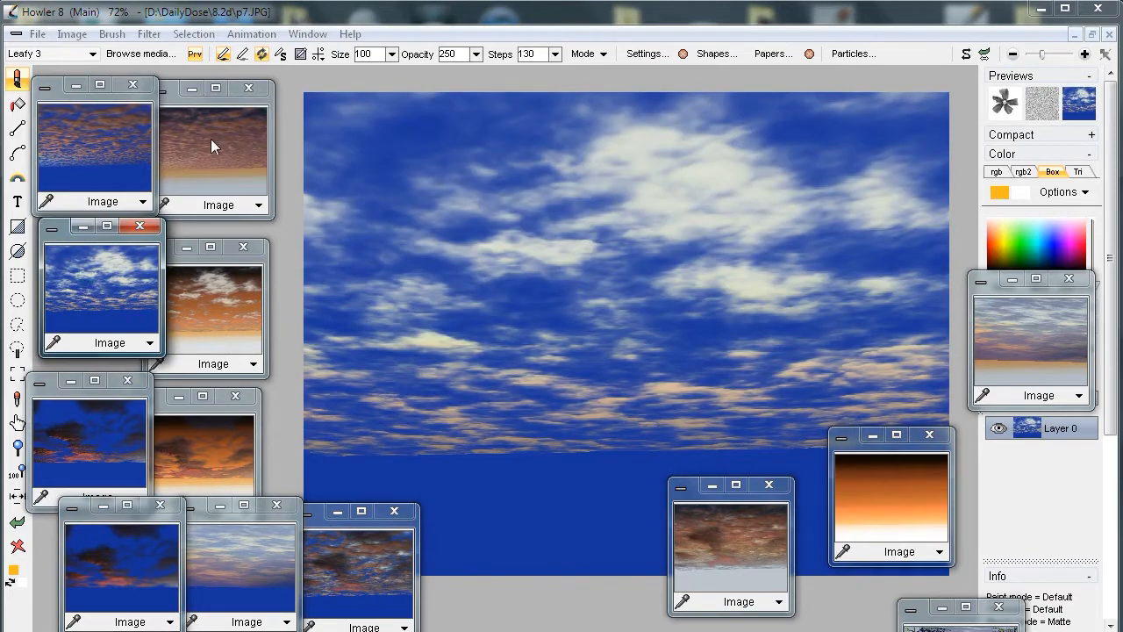
left_click(231, 564)
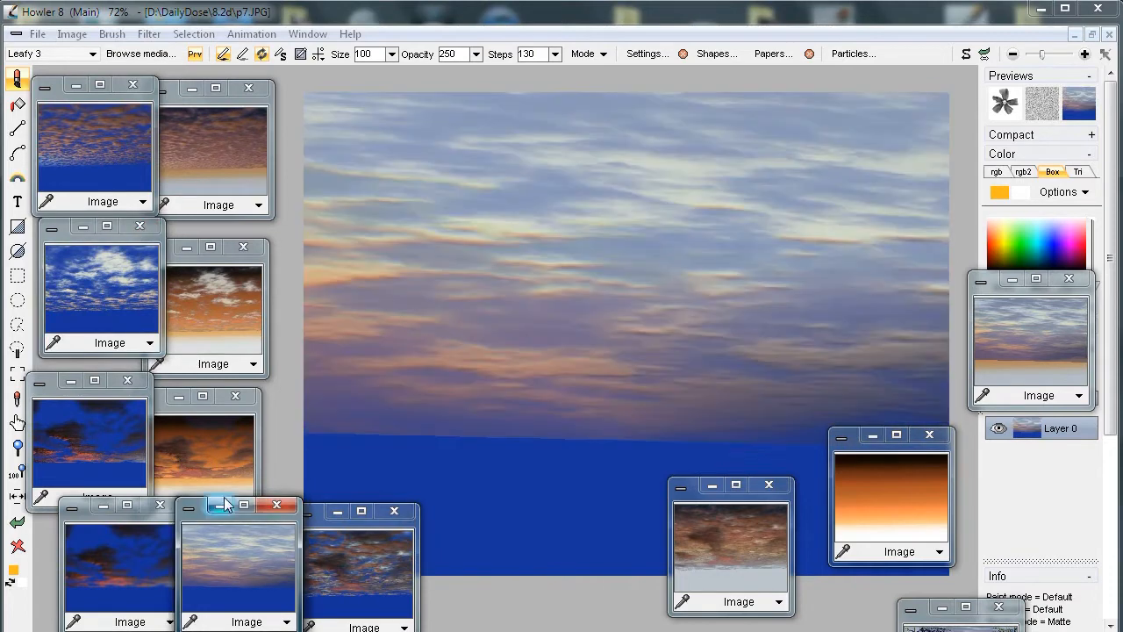
left_click(210, 444)
left_click(240, 559)
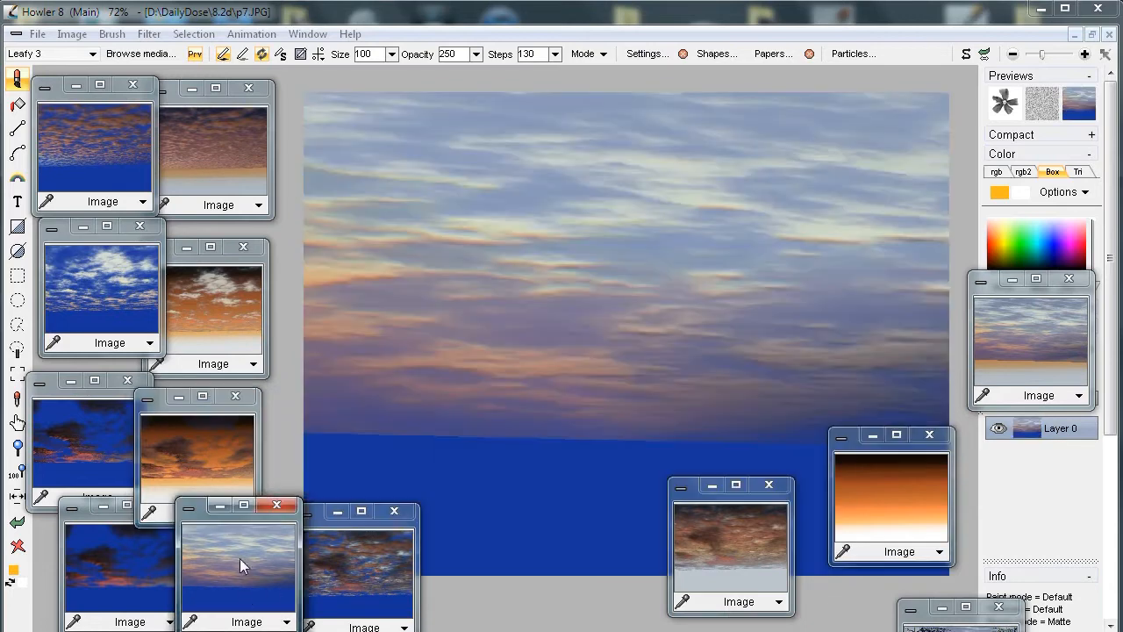
left_click(379, 558)
left_click(136, 561)
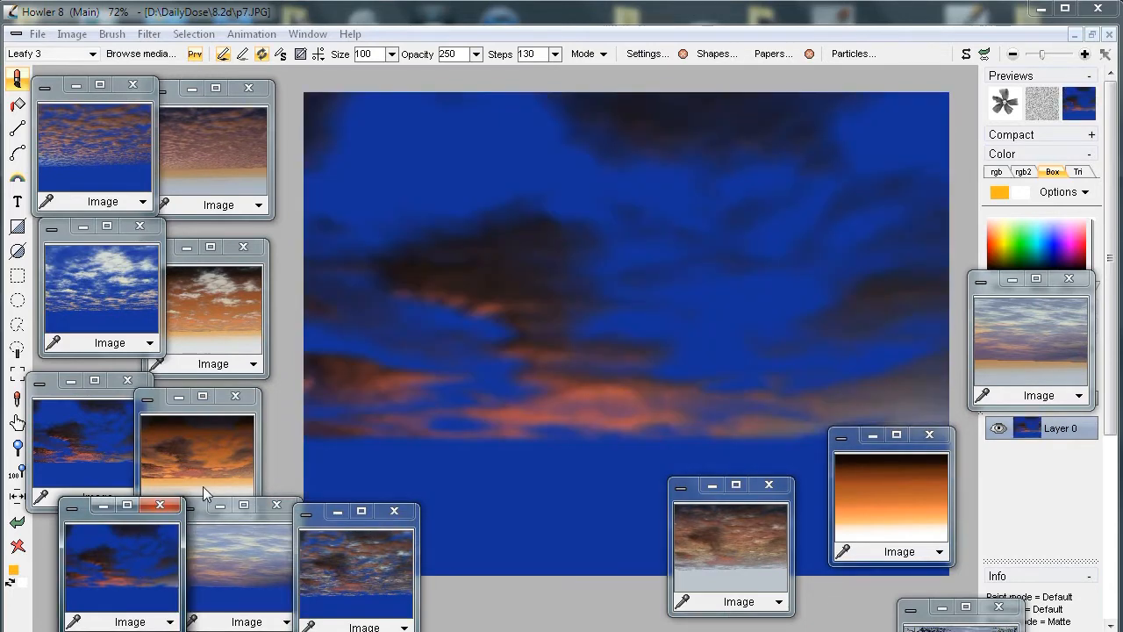
- Load the stored orange gradient sky, copy it to the swap image and check both buffers
left_click(877, 497)
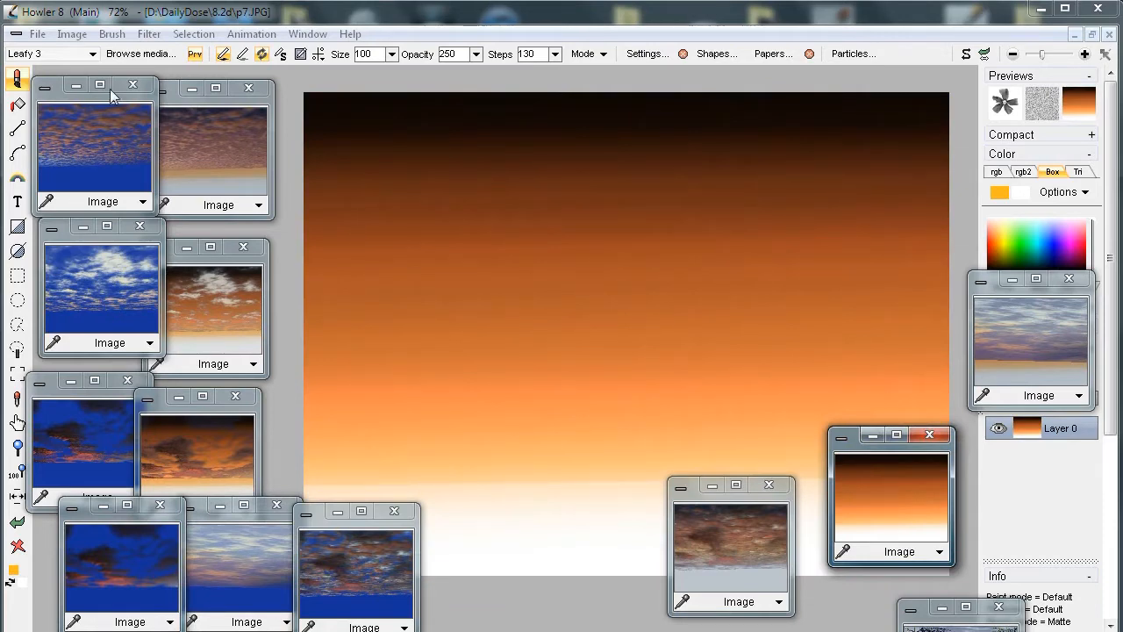
left_click(72, 34)
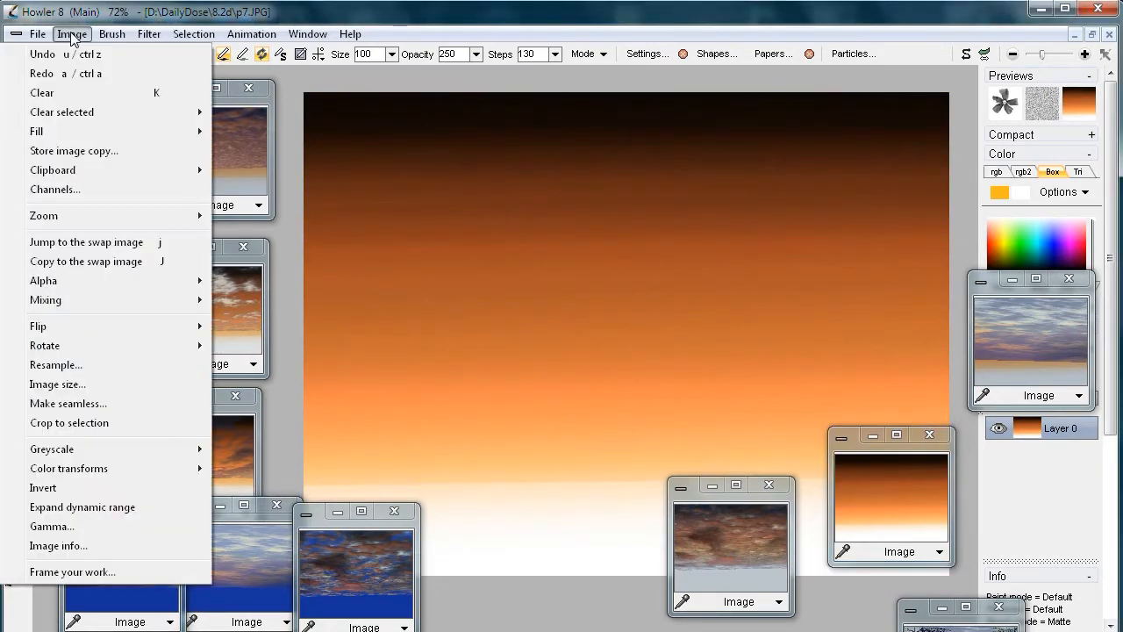
left_click(83, 262)
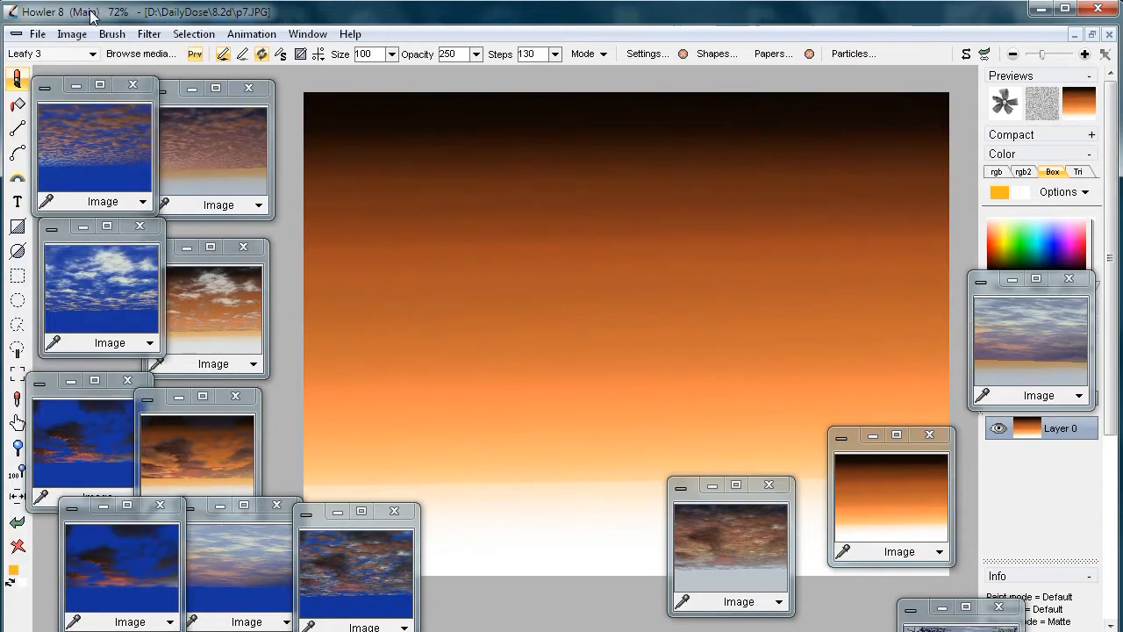
key("j")
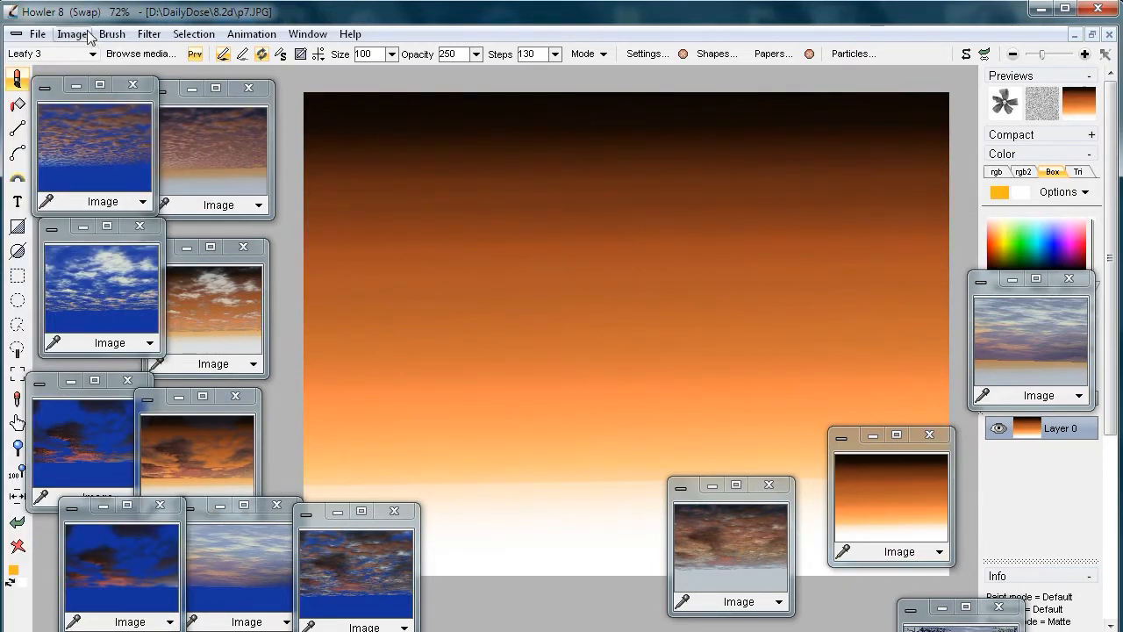
key("j")
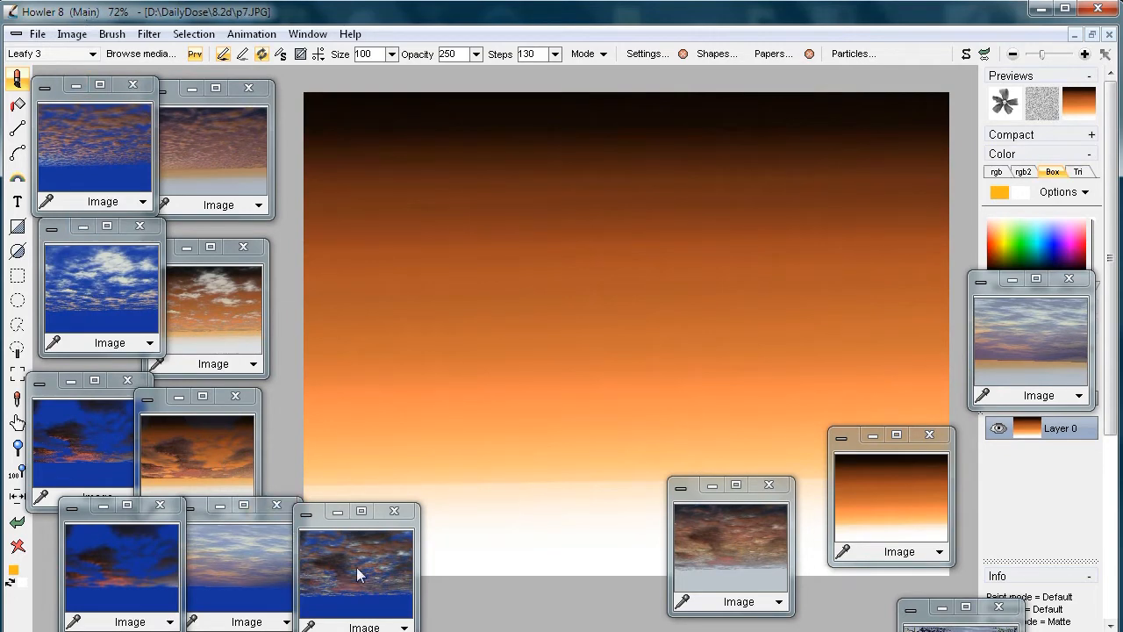
- Load the white clouds on blue into the main image and compare it with the swap image
left_click(115, 269)
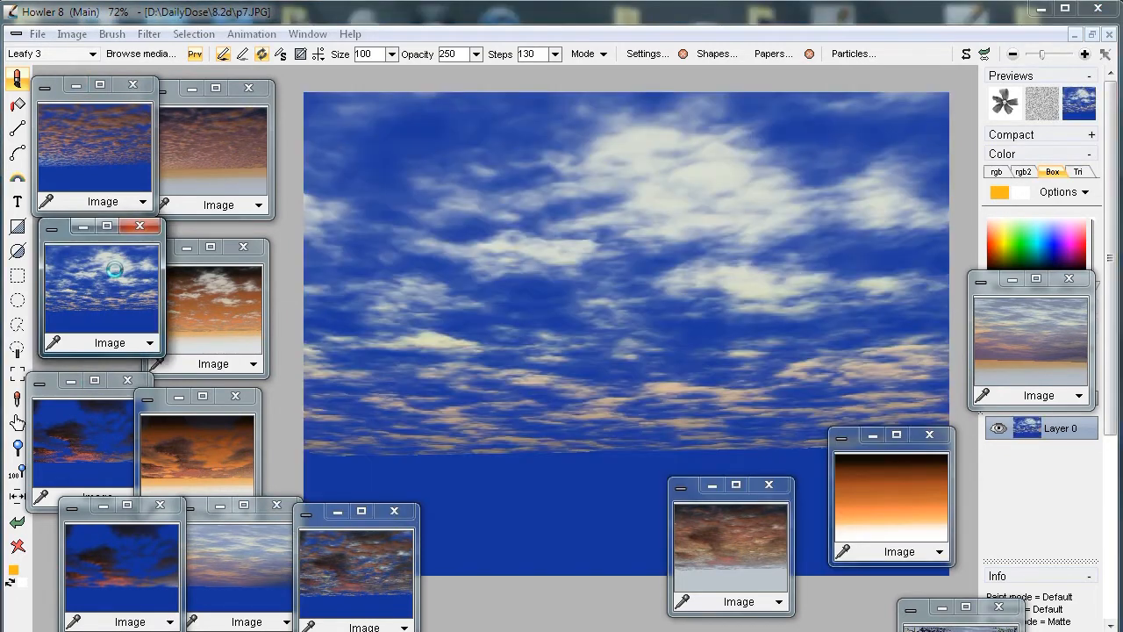
left_click(74, 34)
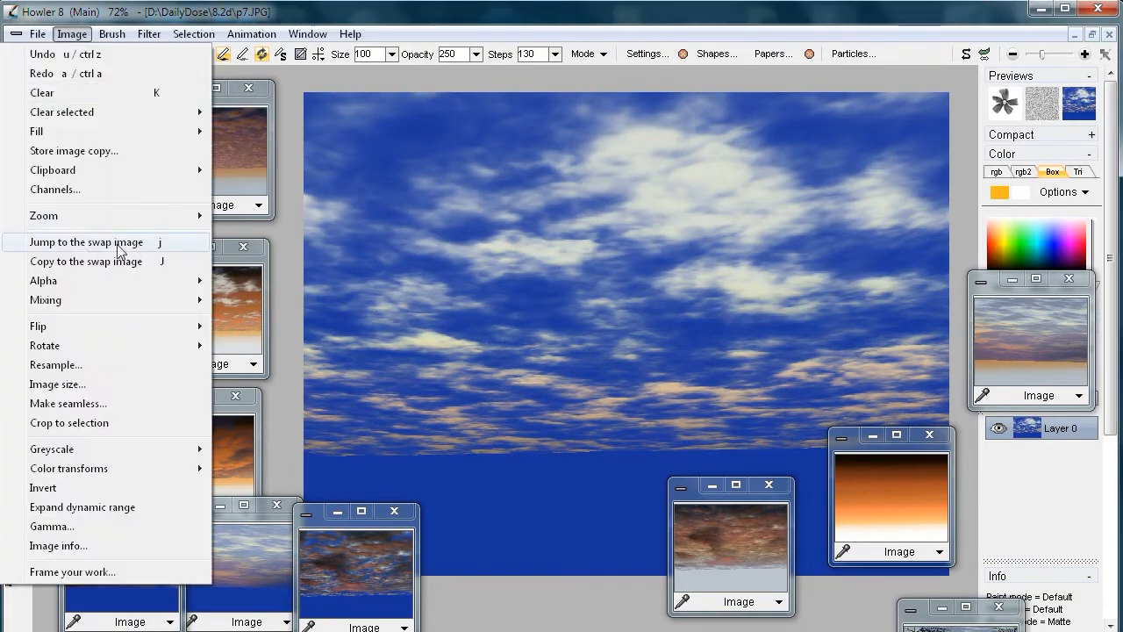
left_click(115, 243)
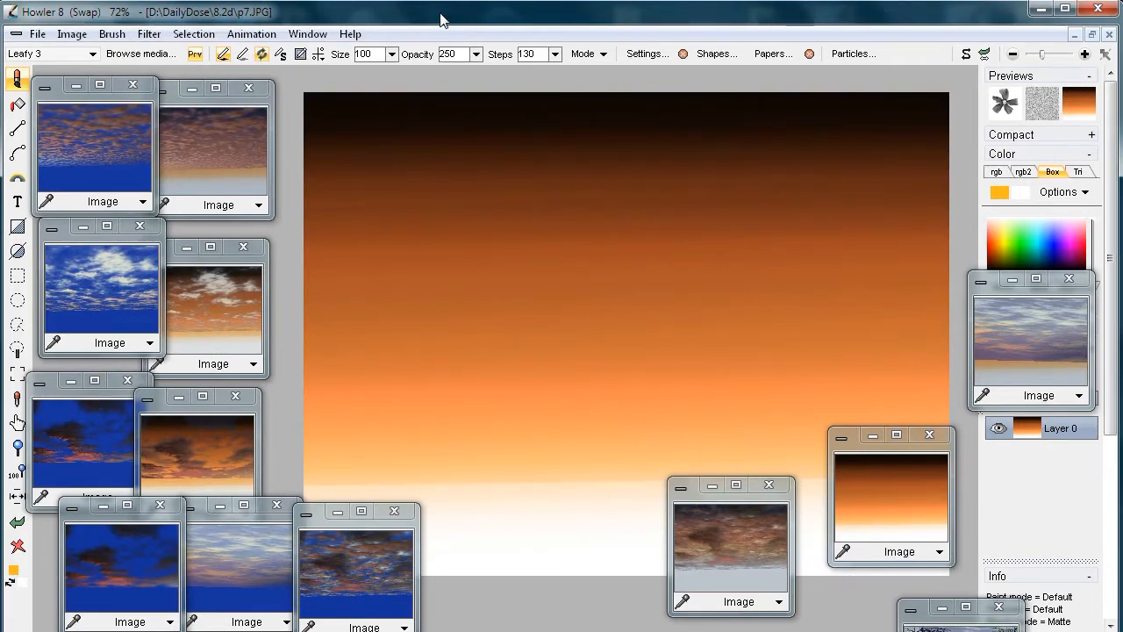
key("j")
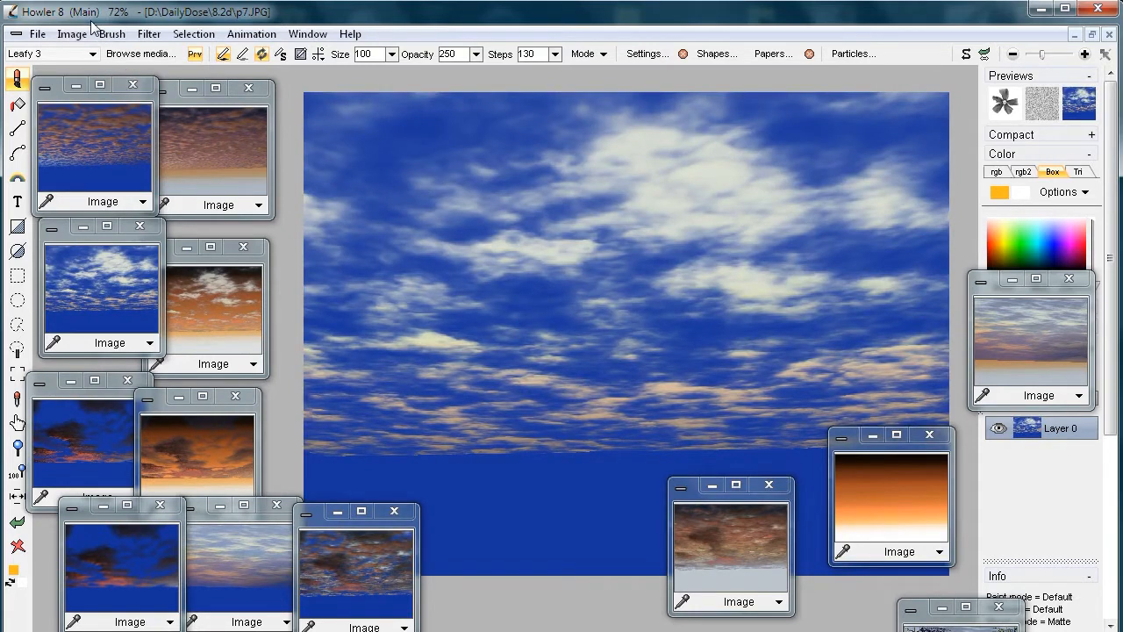
left_click(1065, 112)
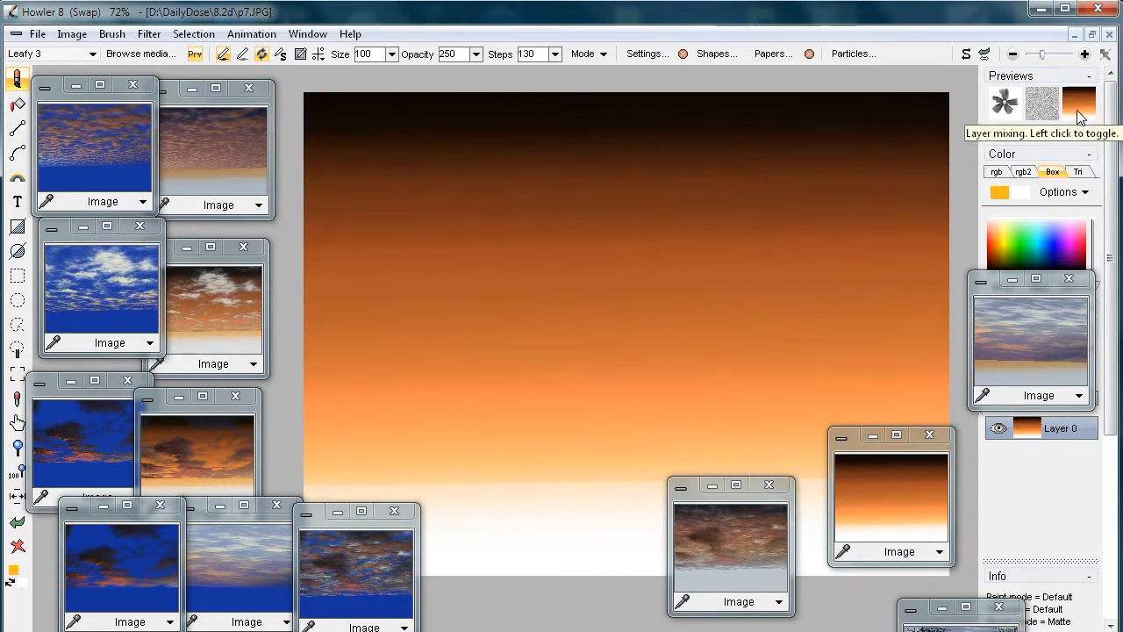
left_click(1076, 103)
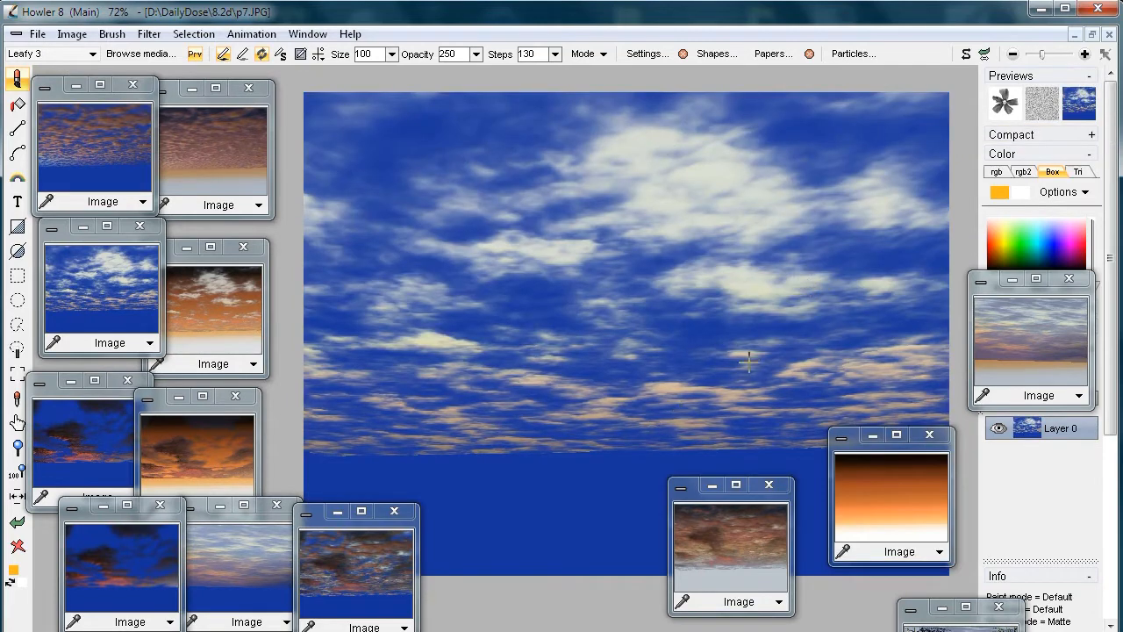
- Preview the swap mixing of the clouds and gradient, turn it off and check both buffers again
left_click(1087, 103)
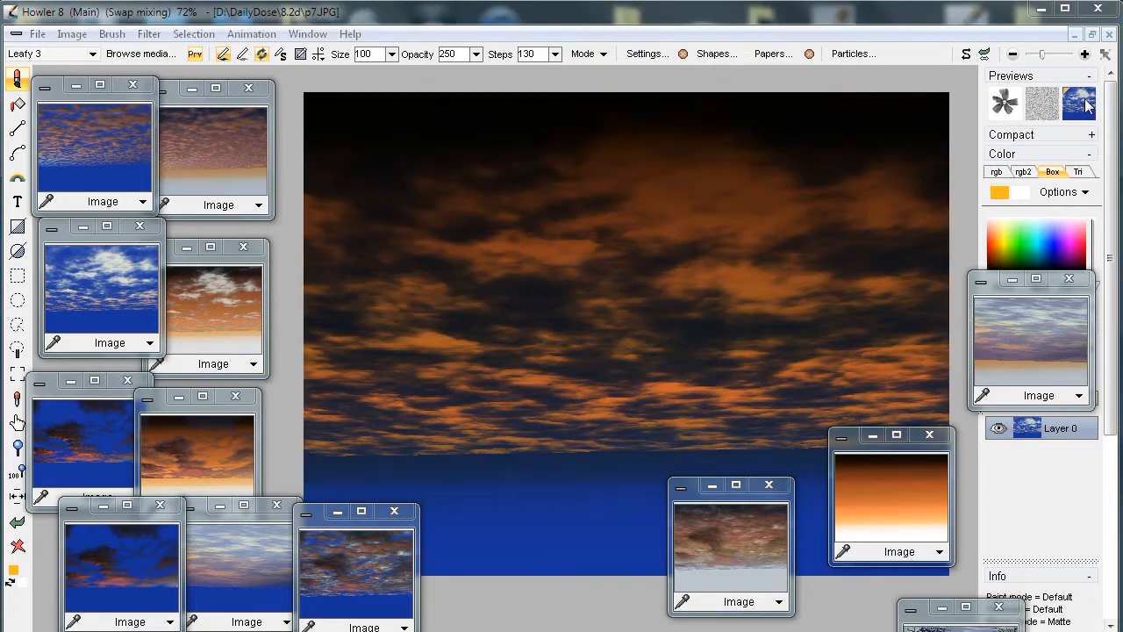
left_click(1087, 103)
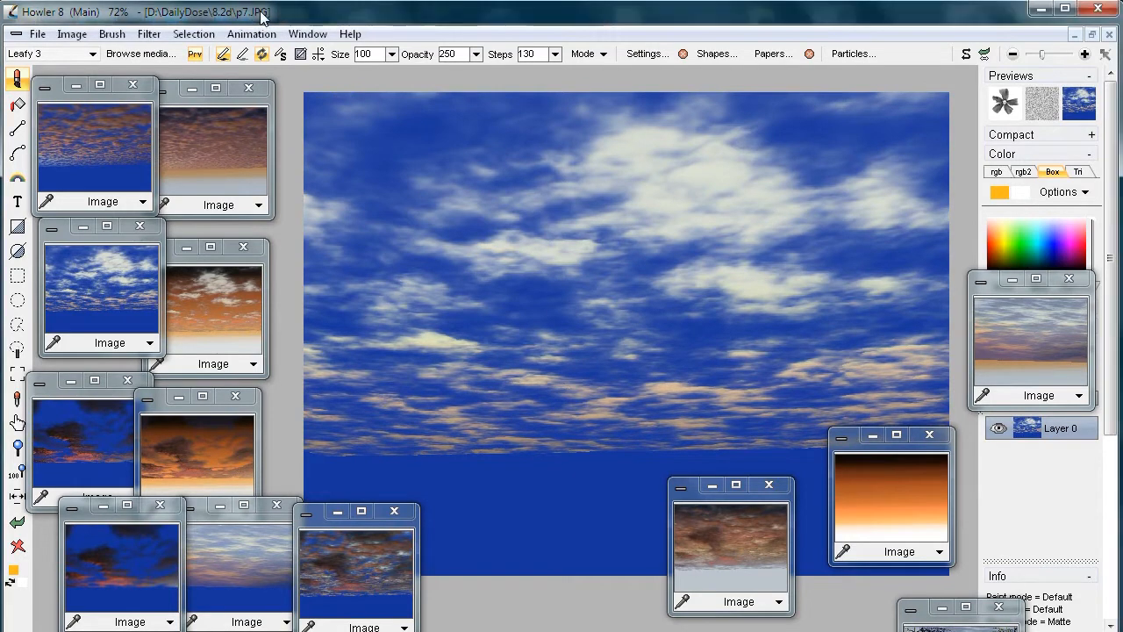
key("j")
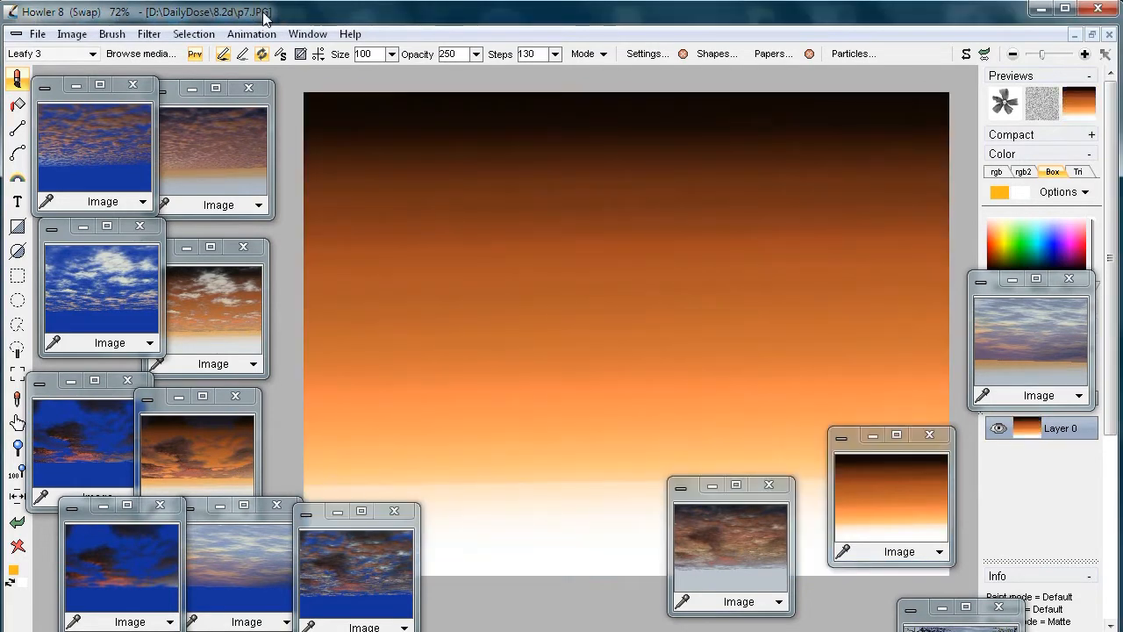
key("j")
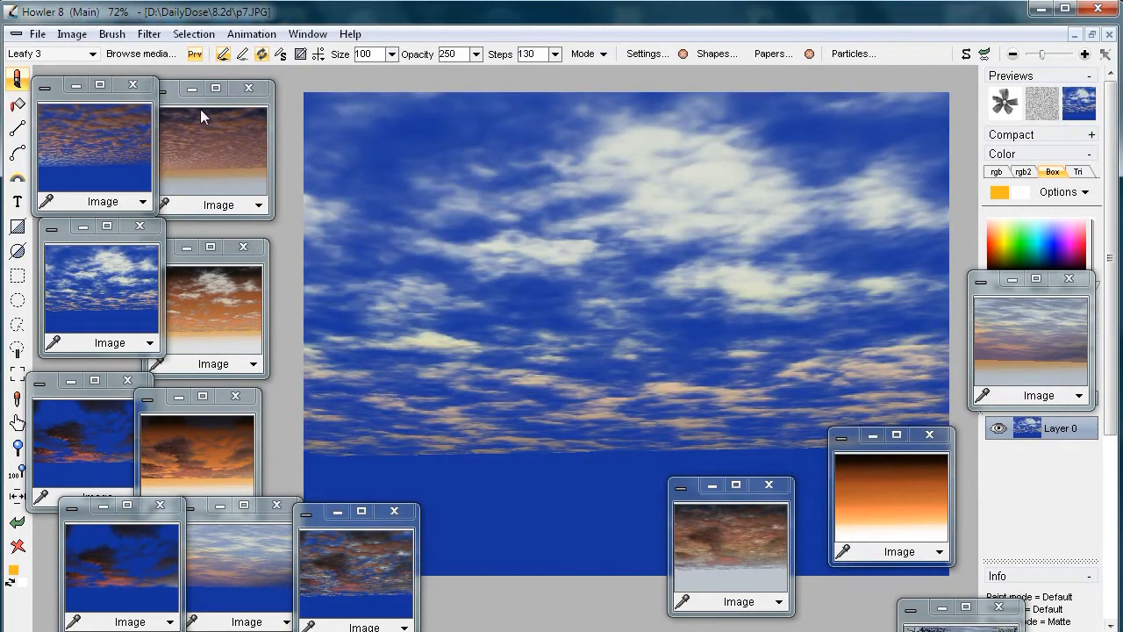
- Load the white clouds on blue and start a Blue screen composite with the gradient in the swap image
left_click(86, 149)
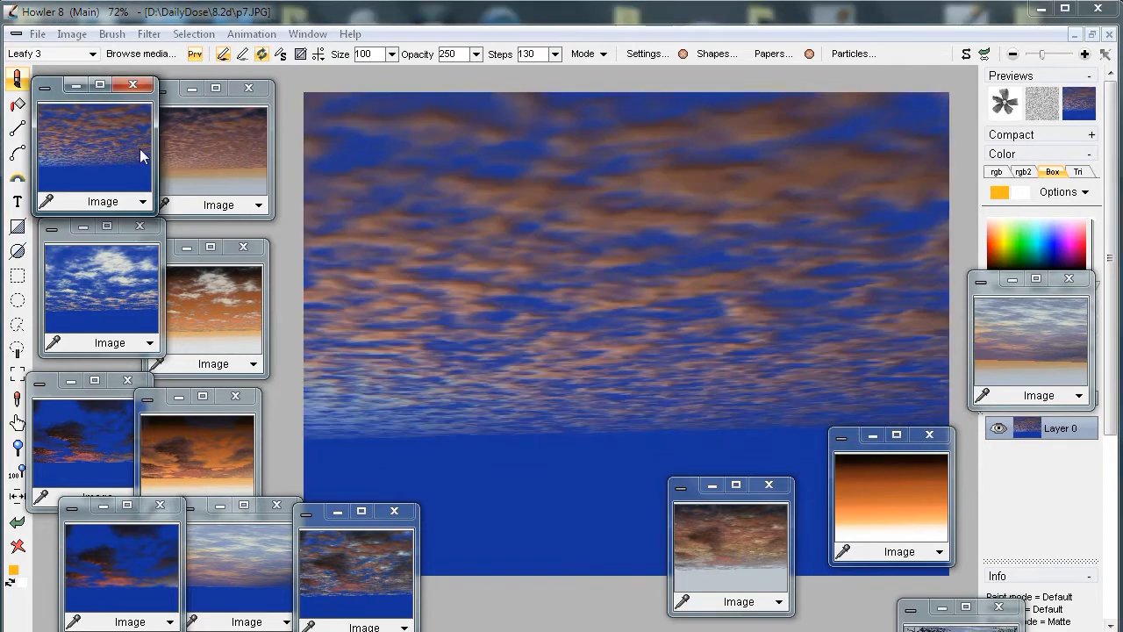
left_click(118, 280)
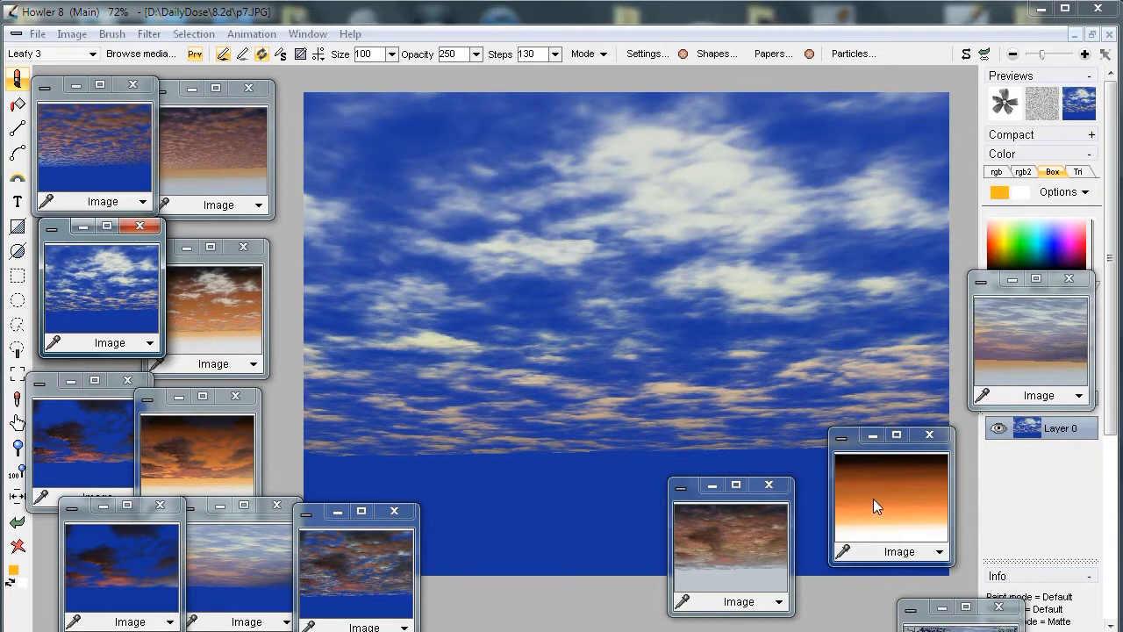
left_click(147, 35)
mouse_move(97, 337)
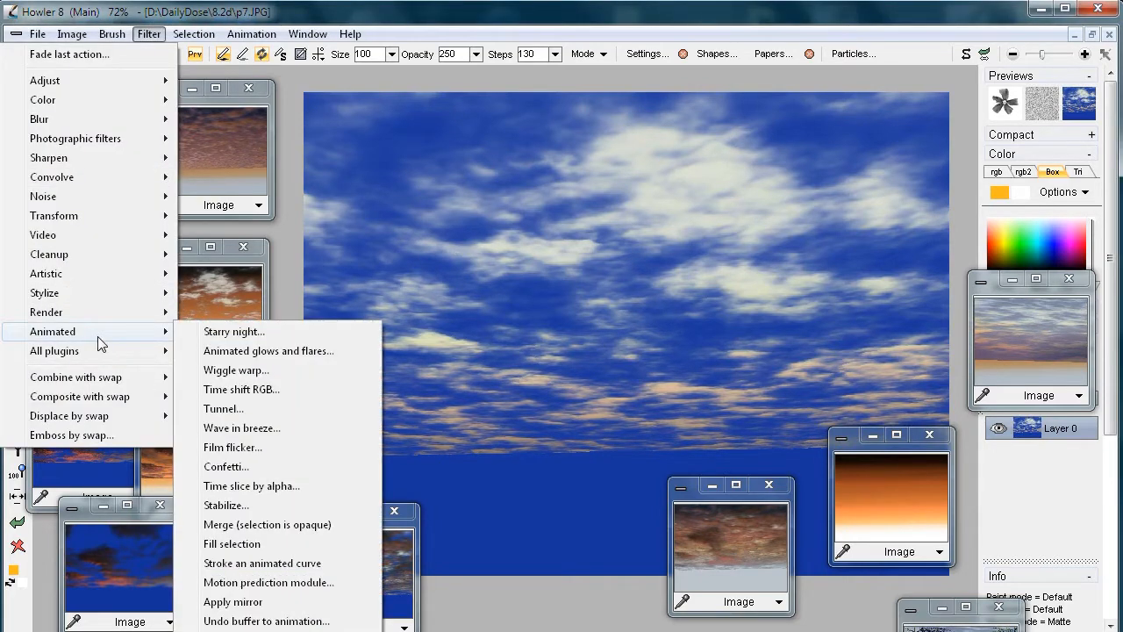
mouse_move(102, 317)
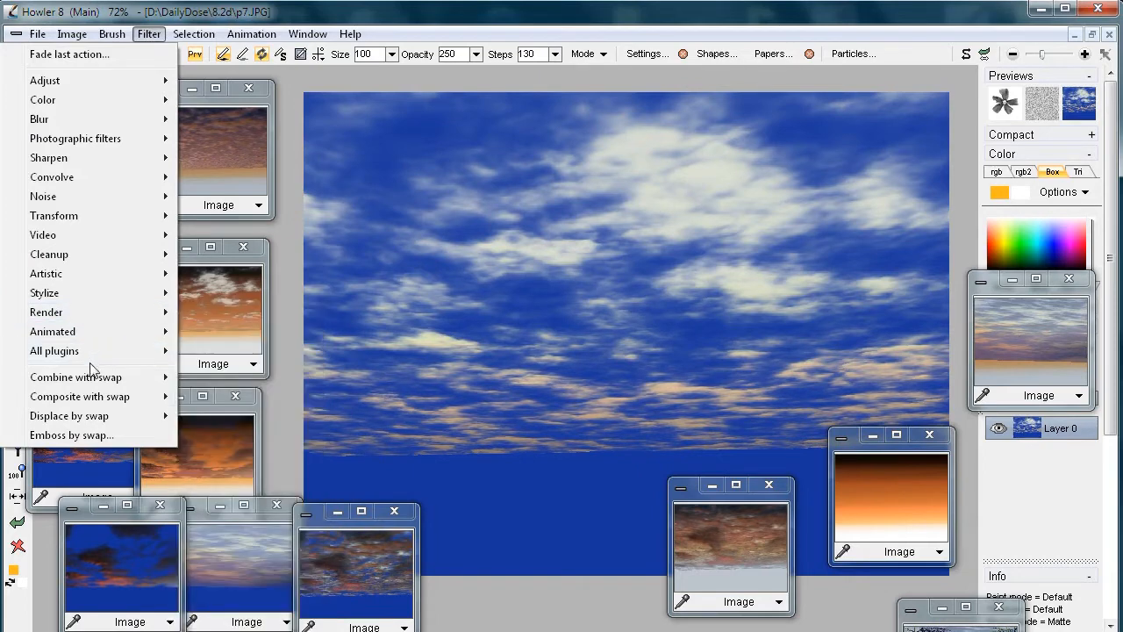
mouse_move(100, 379)
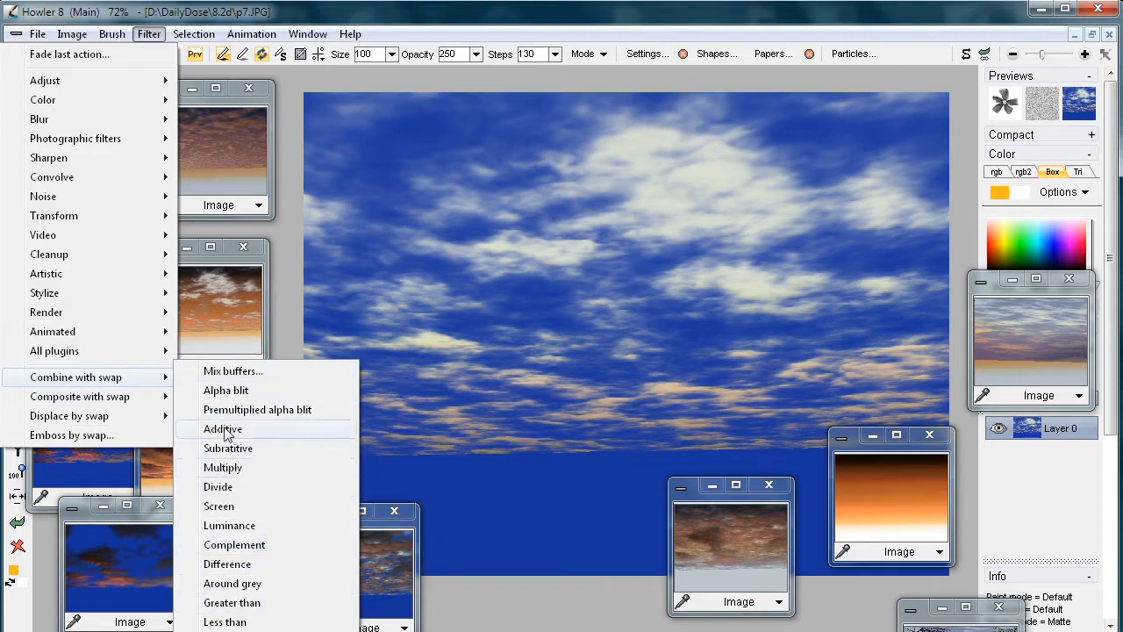
mouse_move(97, 401)
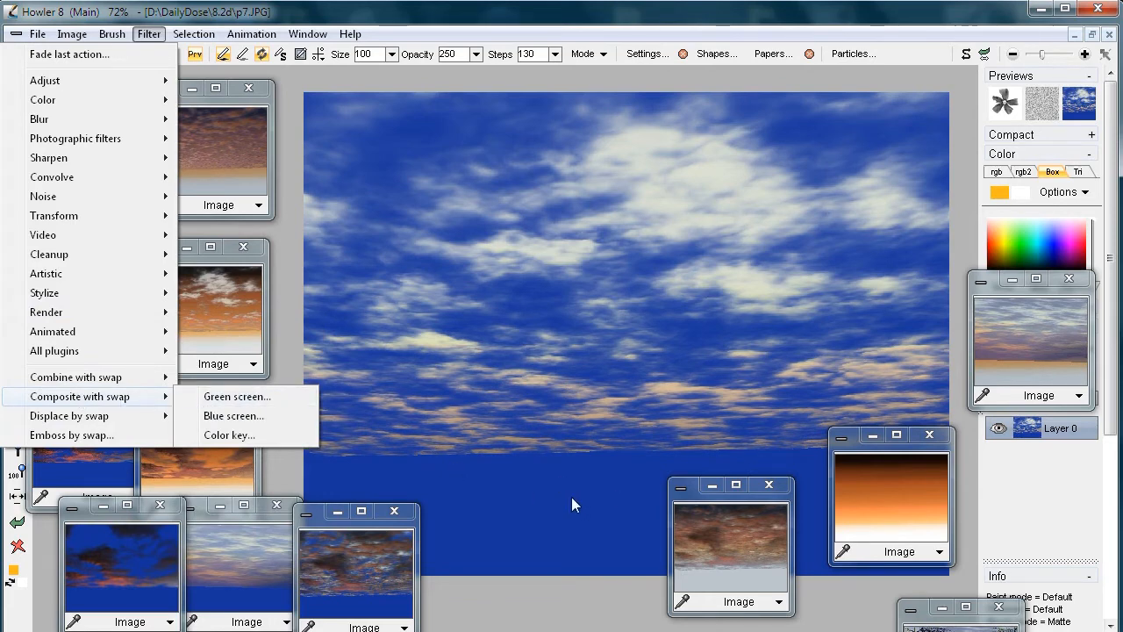
left_click(243, 418)
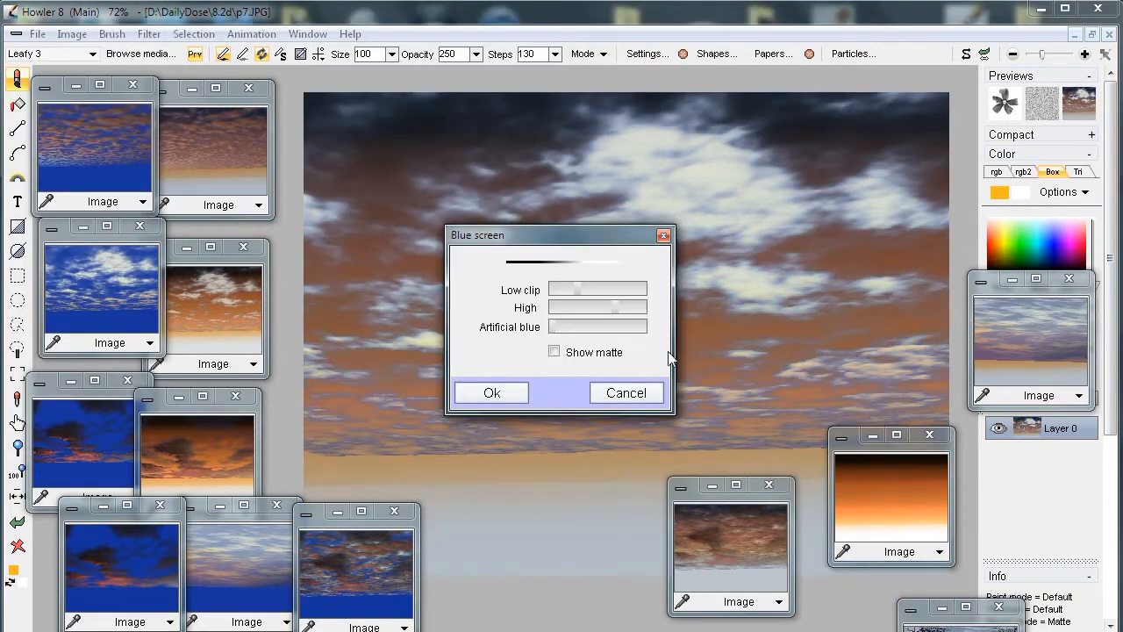
- Lower the Blue screen Low clip and High sliders, check the matte, and apply the white clouds over the orange gradient
left_click_drag(585, 233, 348, 181)
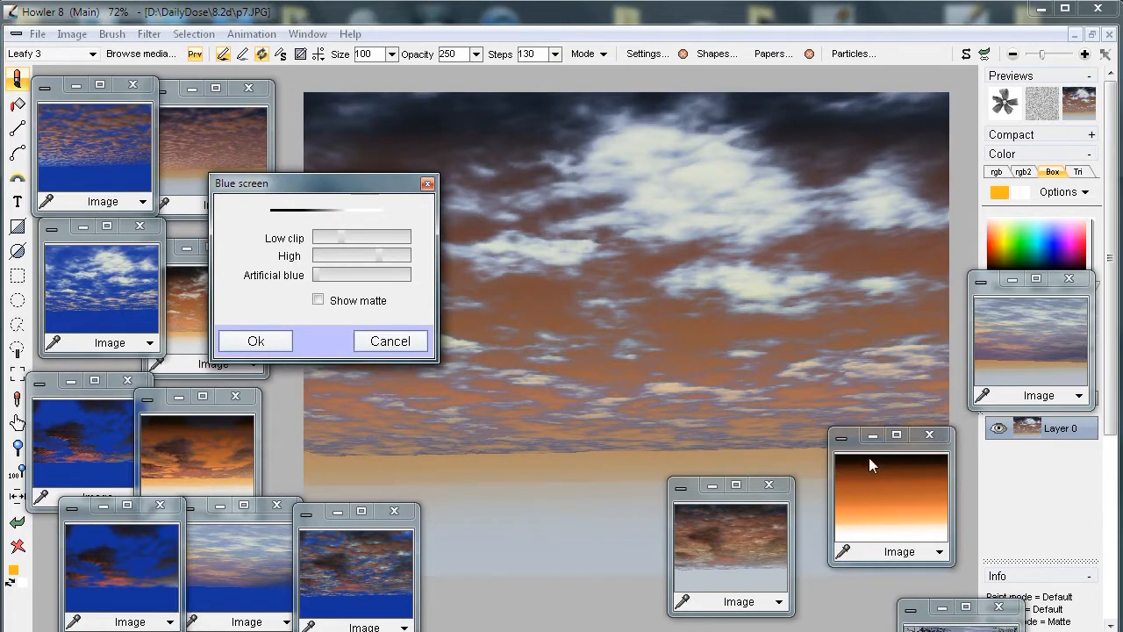
left_click_drag(347, 235, 369, 256)
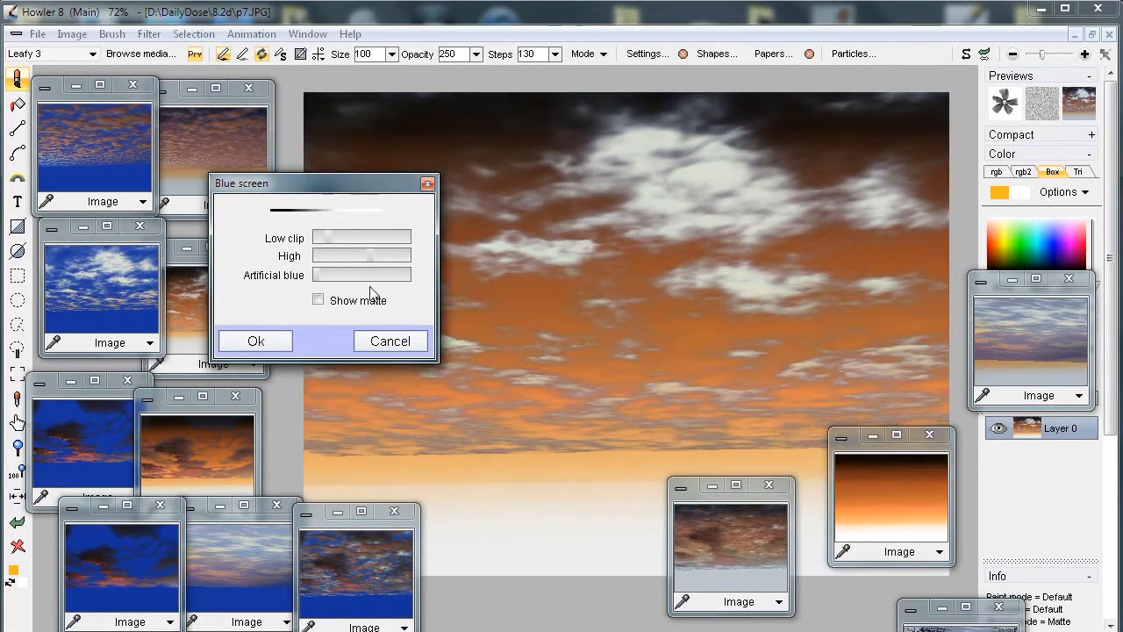
left_click(317, 301)
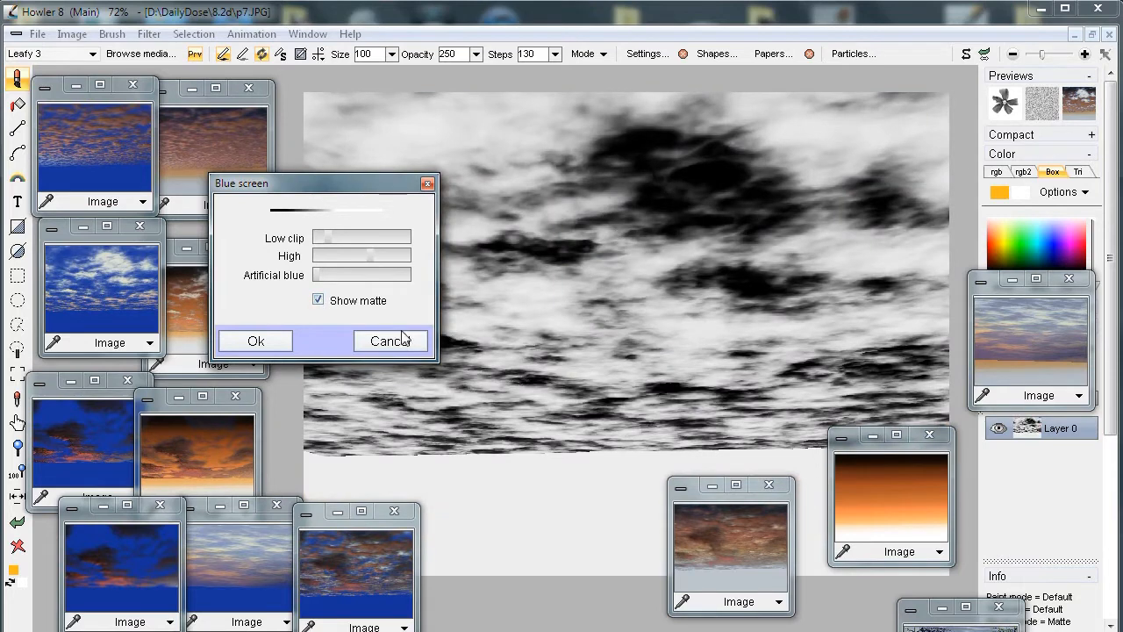
left_click(318, 301)
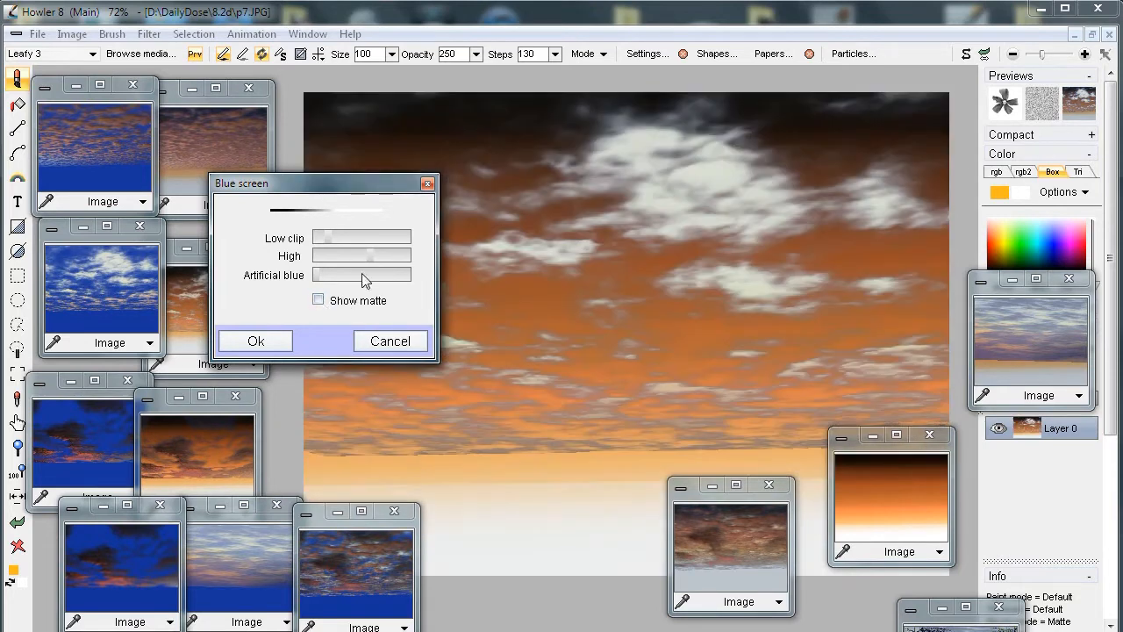
mouse_move(368, 261)
left_mouse_down()
mouse_move(355, 263)
mouse_move(374, 258)
left_mouse_up()
left_click(283, 351)
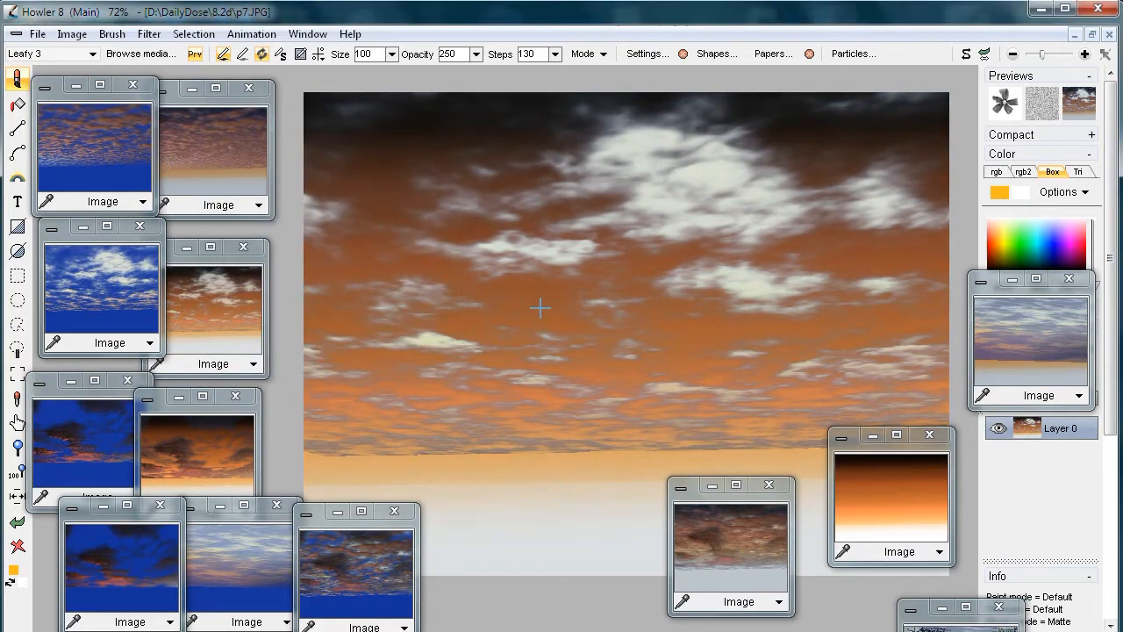
- Compare the stored brown clouds on blue with the stored white clouds on blue in the main image
left_click(56, 150)
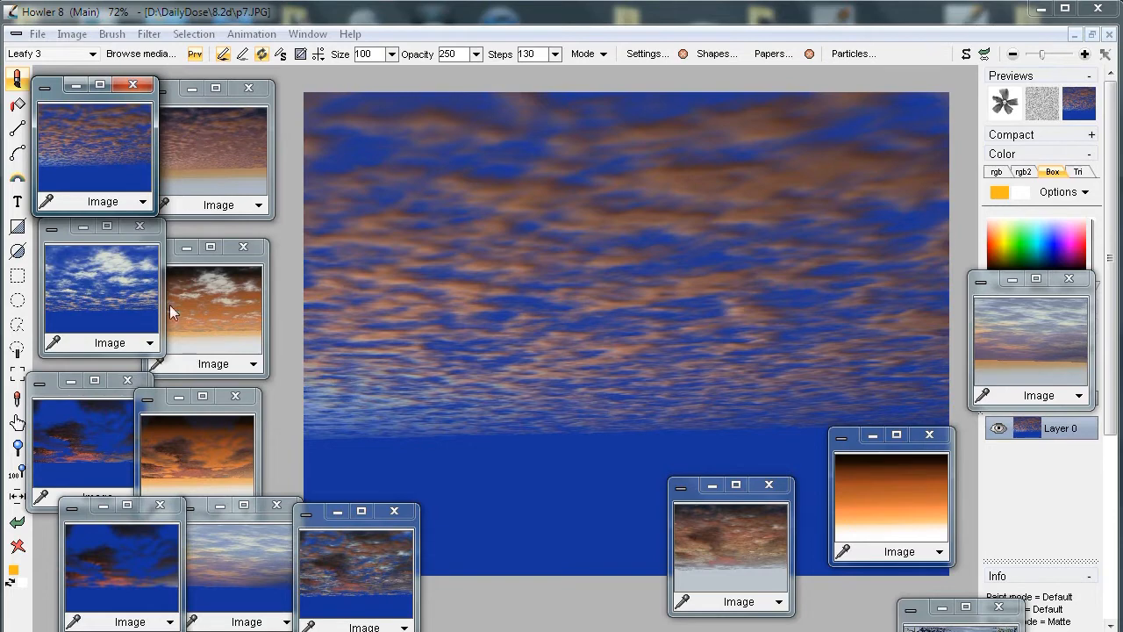
left_click(114, 288)
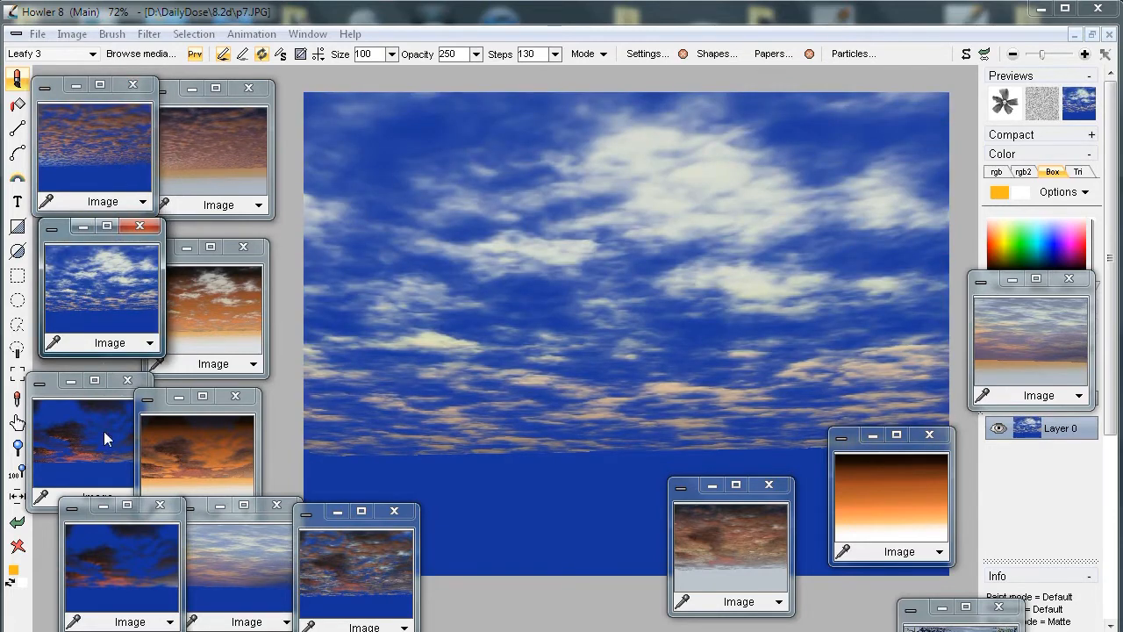
left_click(101, 143)
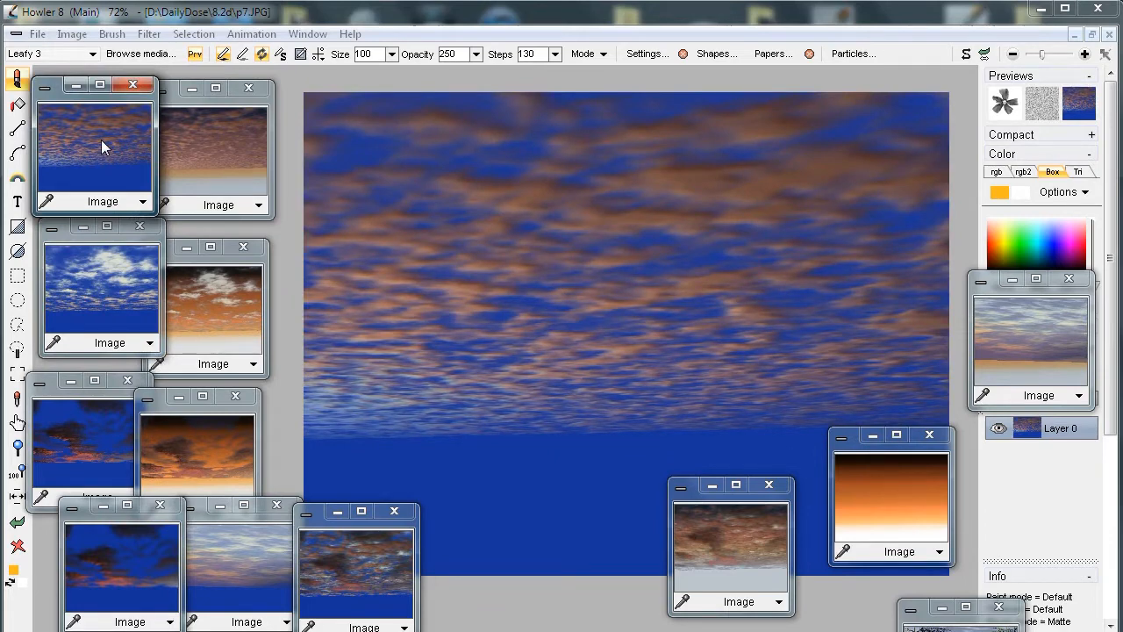
left_click(94, 286)
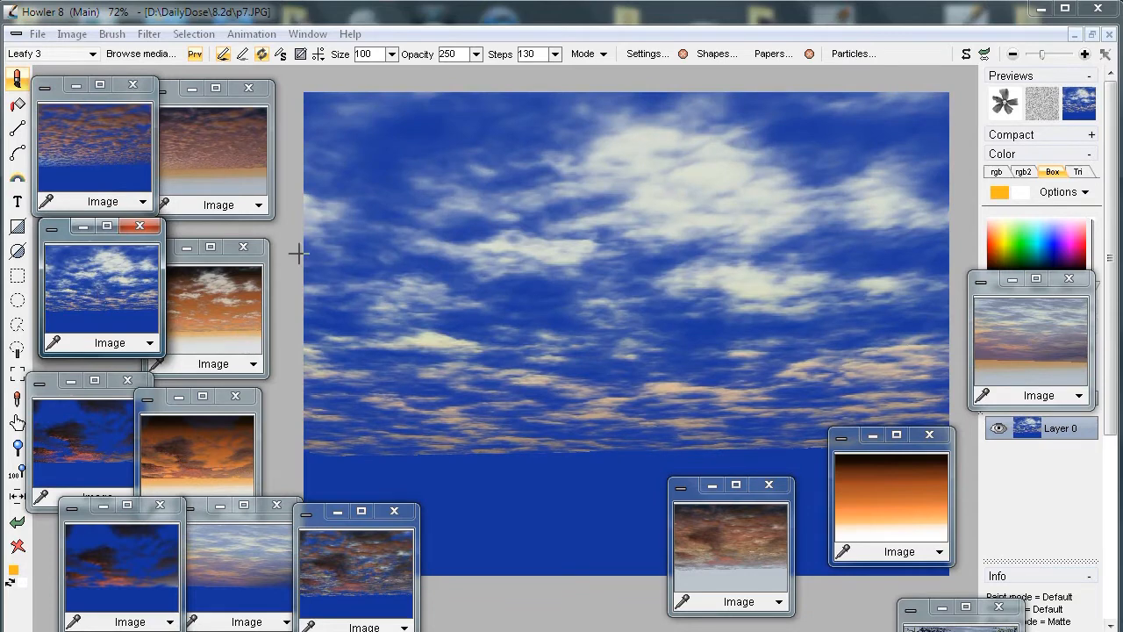
left_click(107, 156)
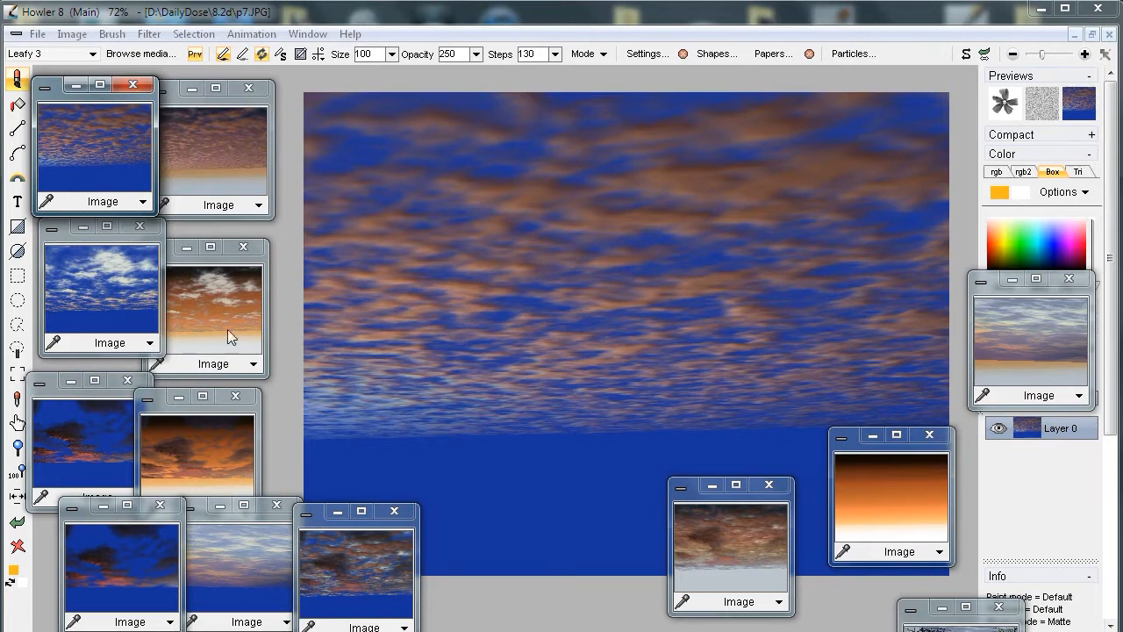
- Load the white clouds on blue, copy them to the swap image, and load the brown clouds on blue into the main image
left_click(111, 288)
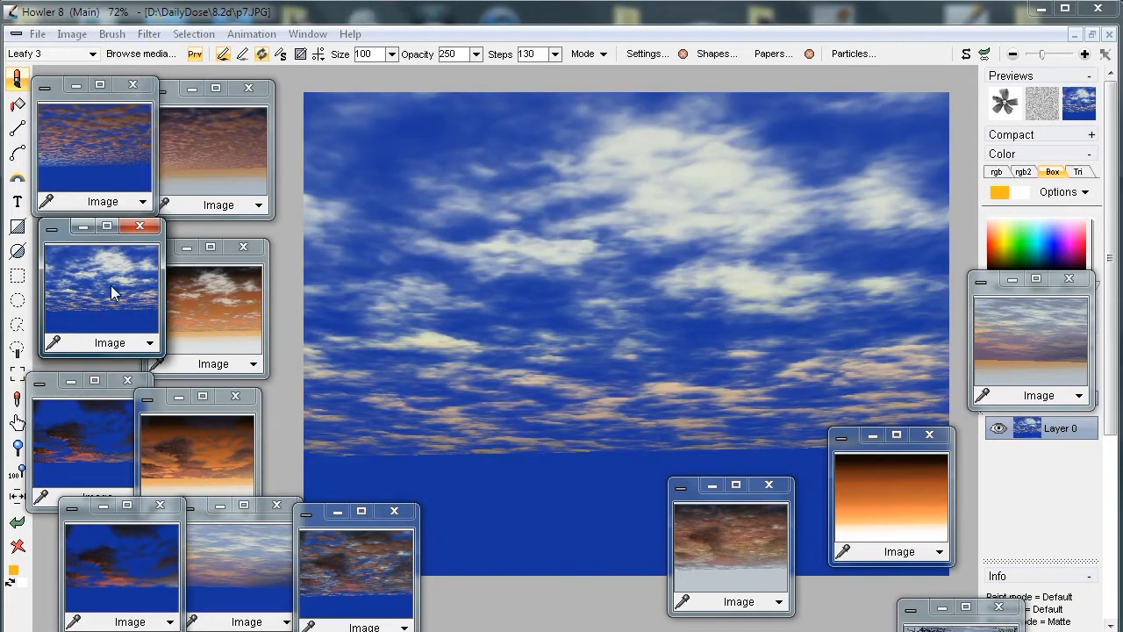
left_click(74, 35)
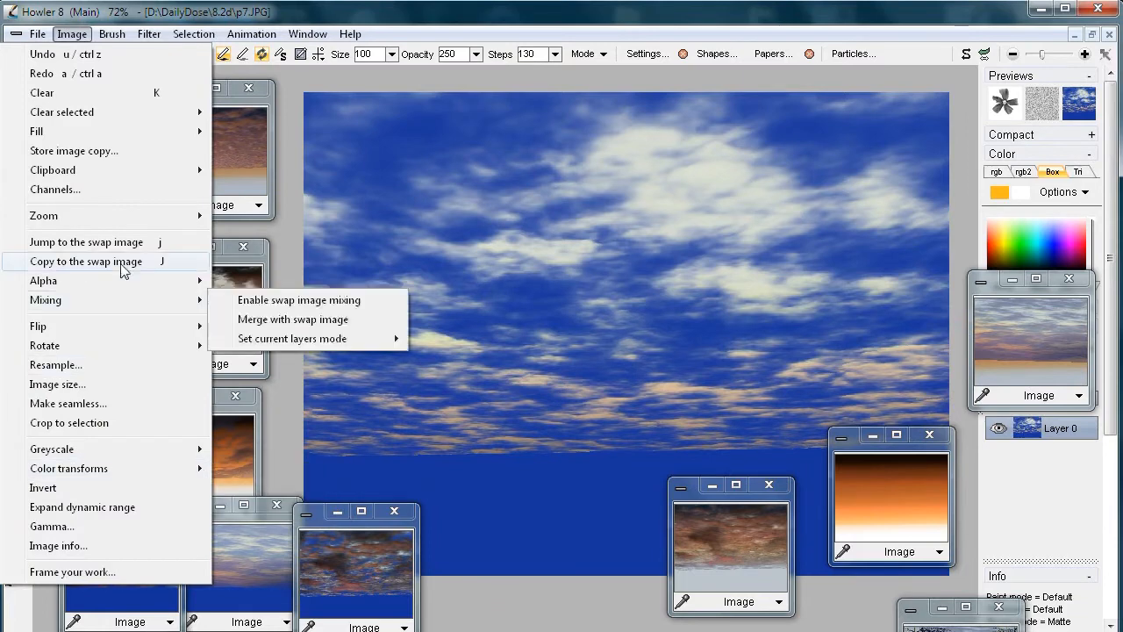
left_click(169, 260)
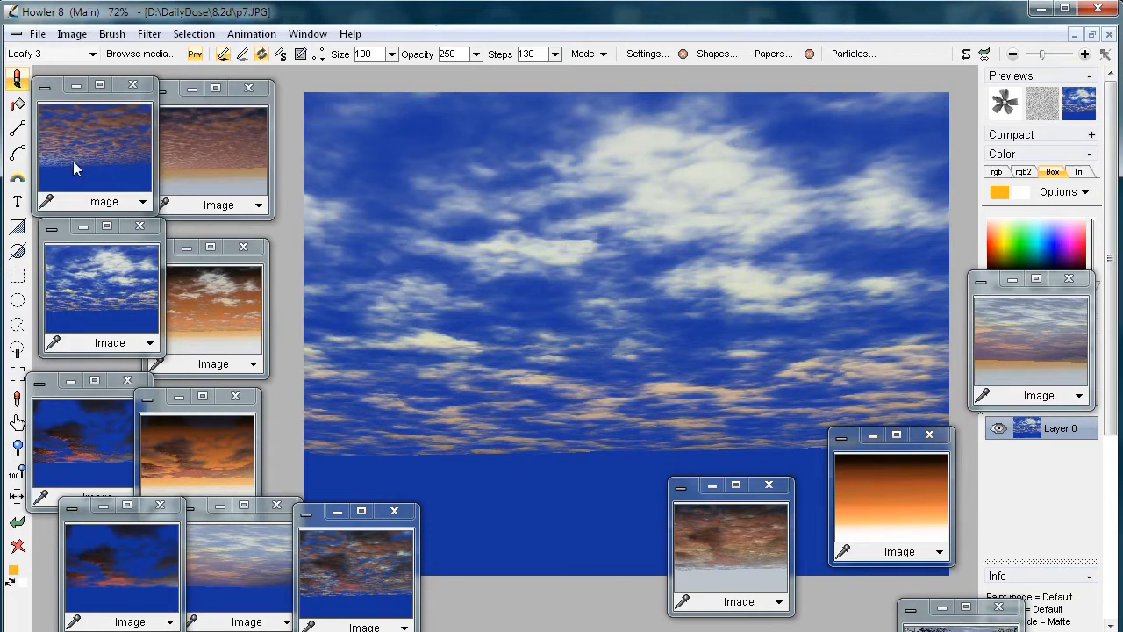
left_click(86, 140)
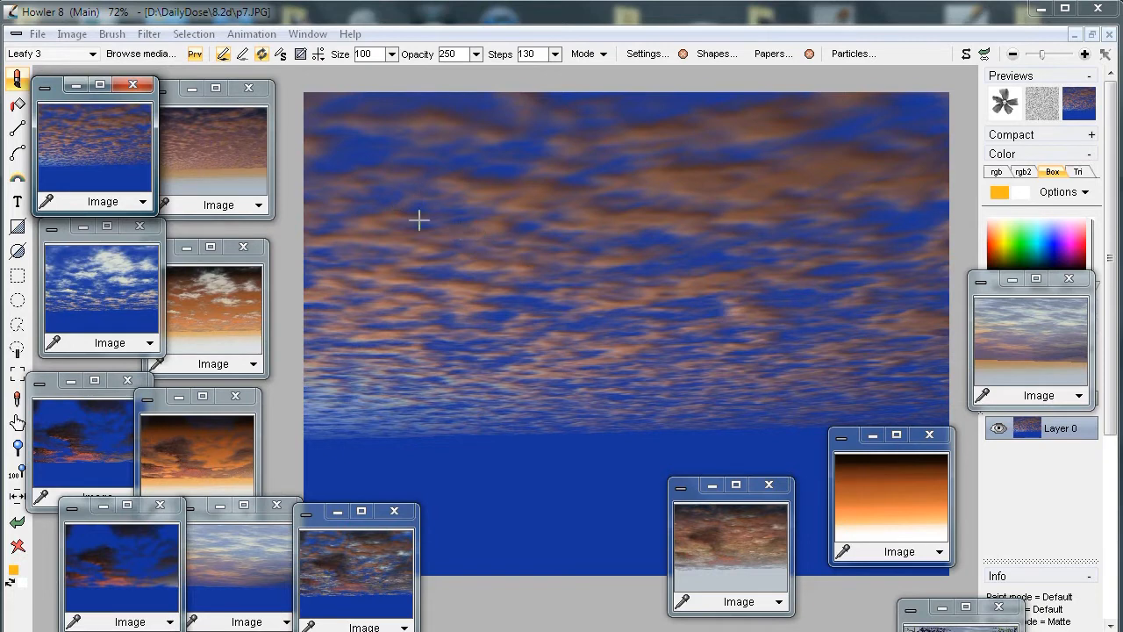
- Composite the brown clouds over the swap clouds with Blue screen, setting Low clip to minimum, lowering High, and checking the matte before applying
left_click(149, 34)
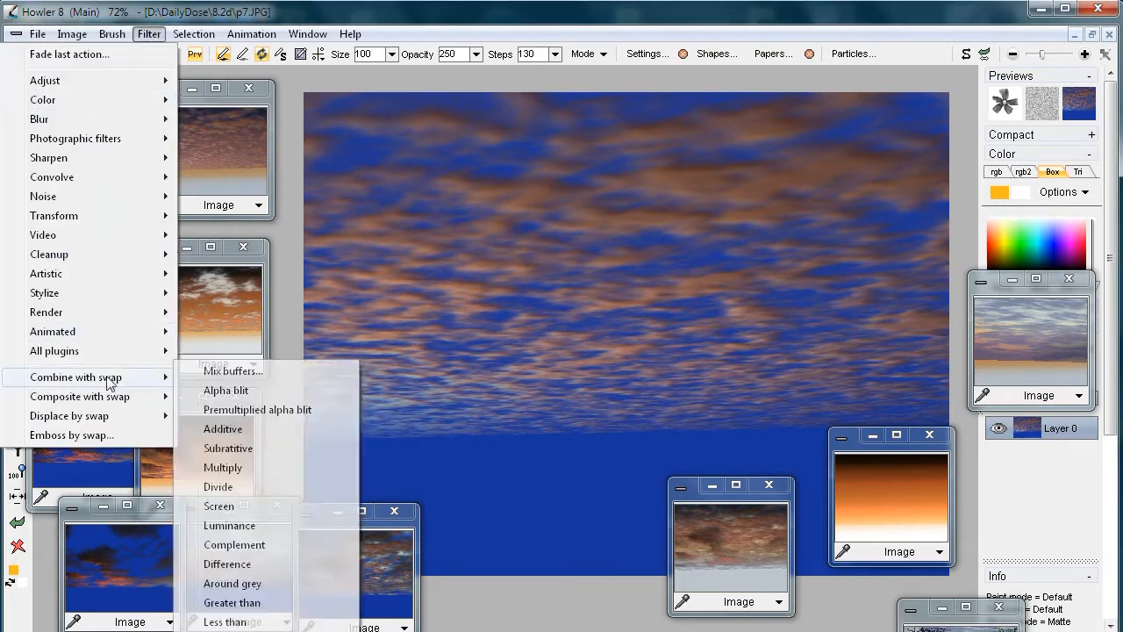
mouse_move(103, 400)
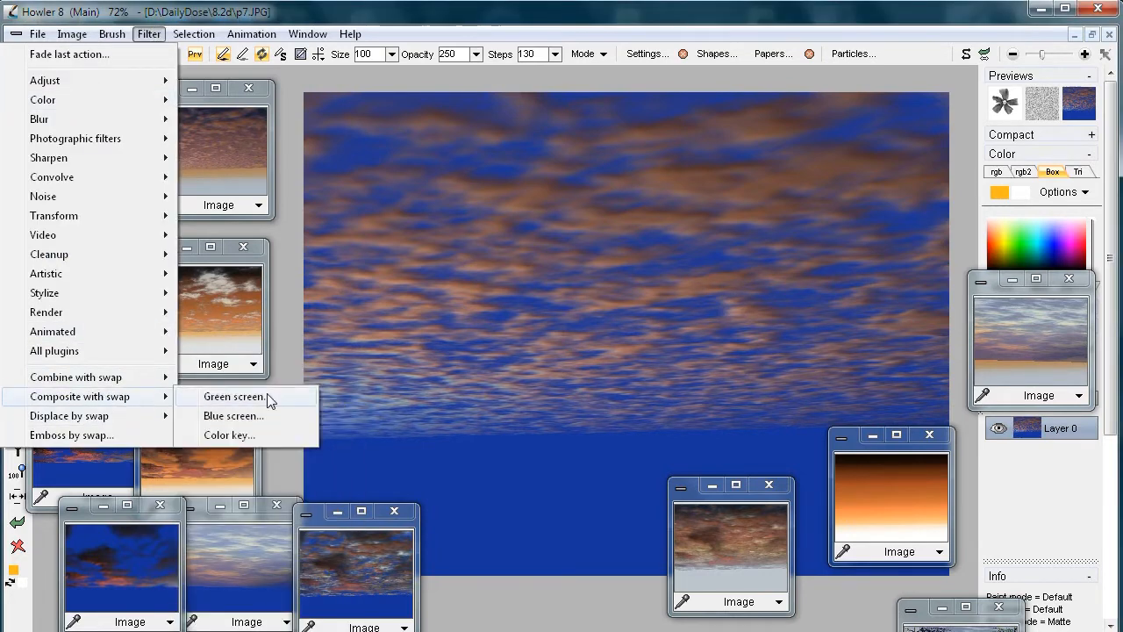
left_click(254, 416)
left_click_drag(583, 238, 220, 240)
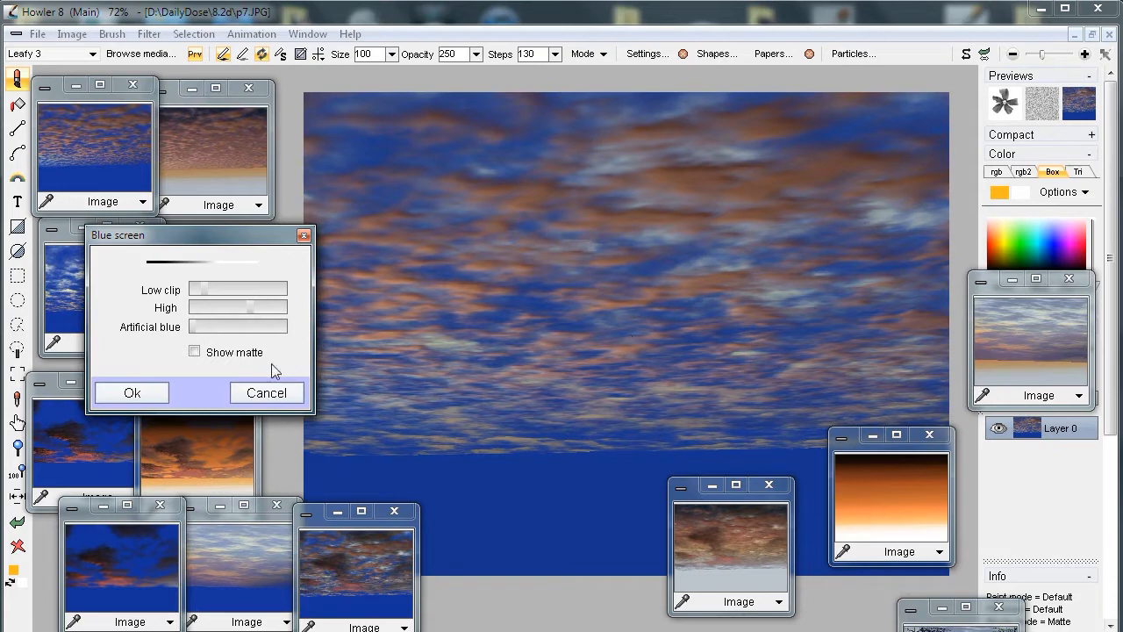
mouse_move(194, 293)
left_mouse_down()
mouse_move(219, 294)
mouse_move(186, 295)
left_mouse_up()
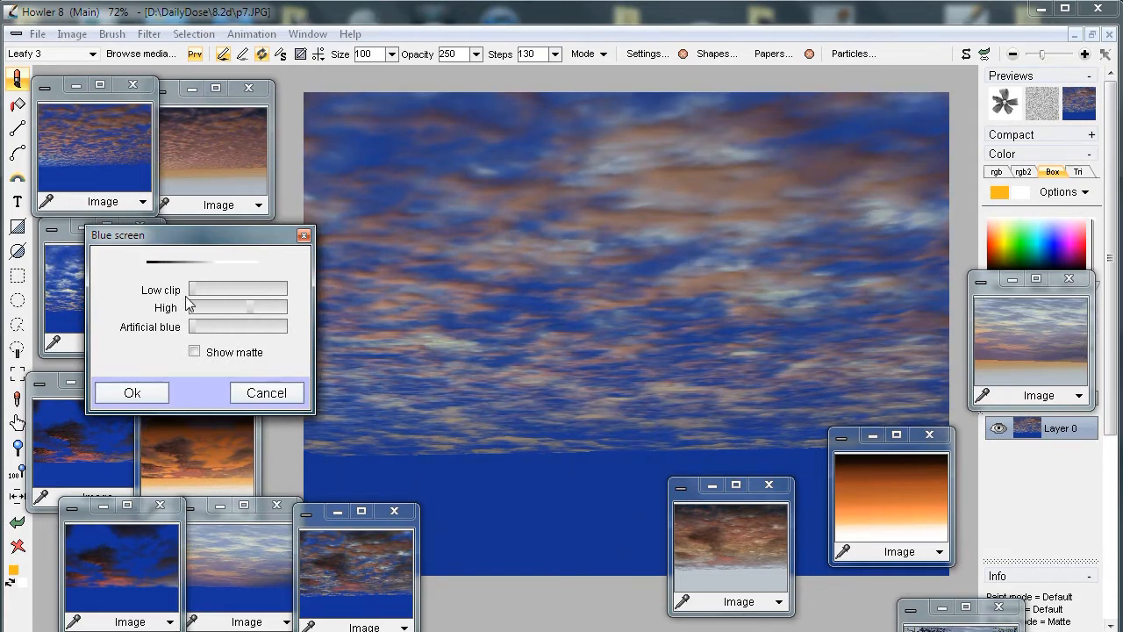
mouse_move(253, 304)
left_mouse_down()
mouse_move(271, 307)
mouse_move(235, 303)
left_mouse_up()
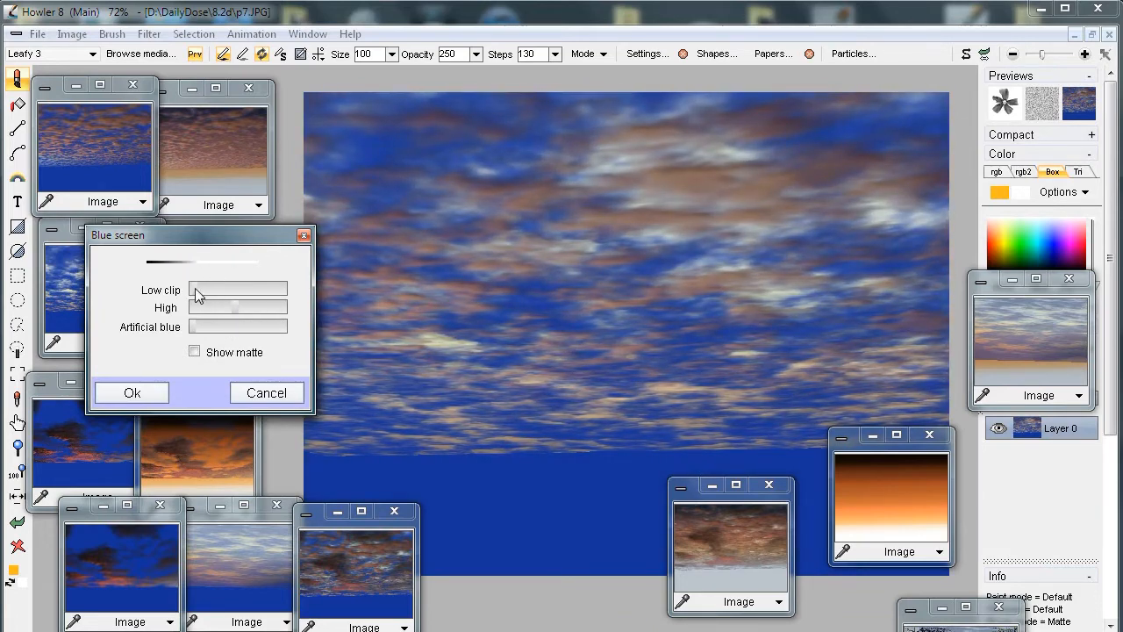
left_click(195, 352)
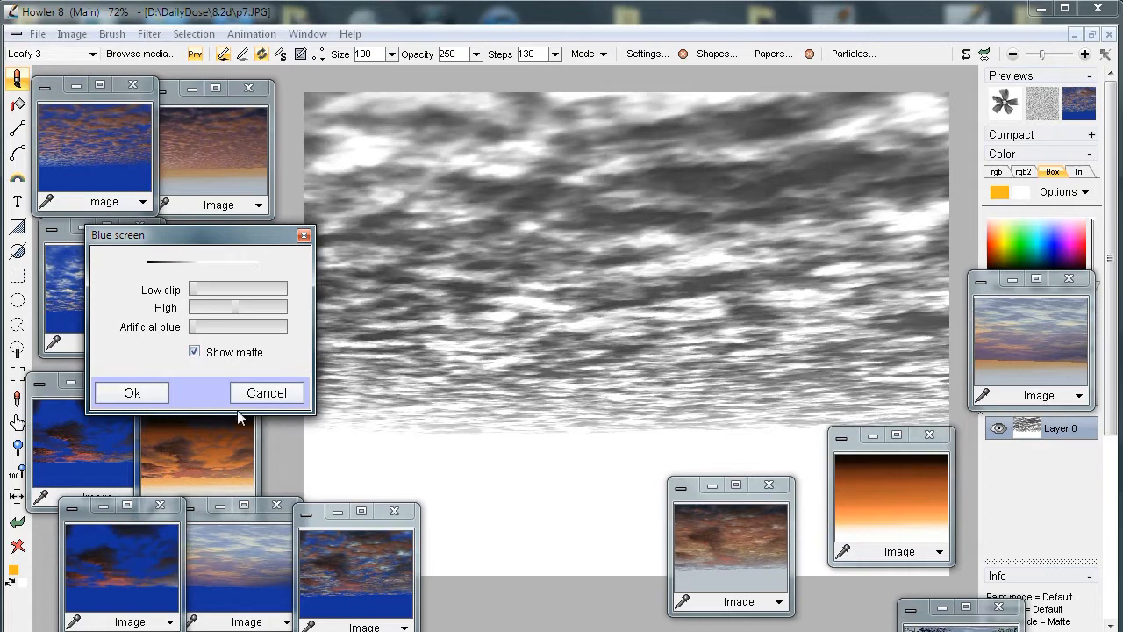
left_click(195, 352)
left_click(131, 392)
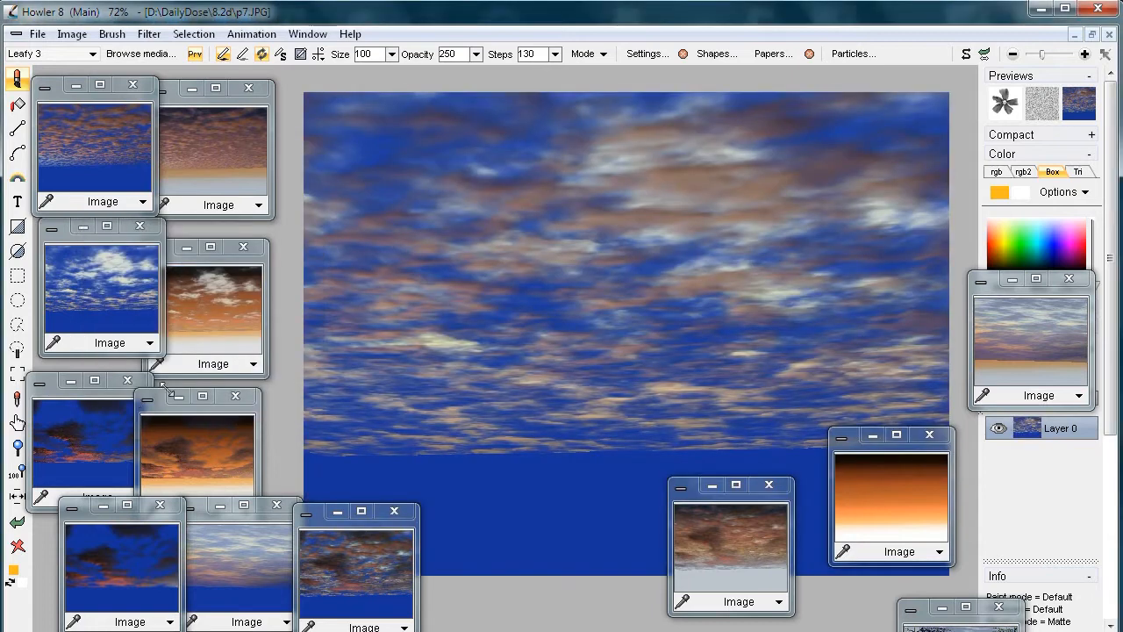
- Store a copy of the combined brown and white clouds and place its window below the canvas
left_click(73, 35)
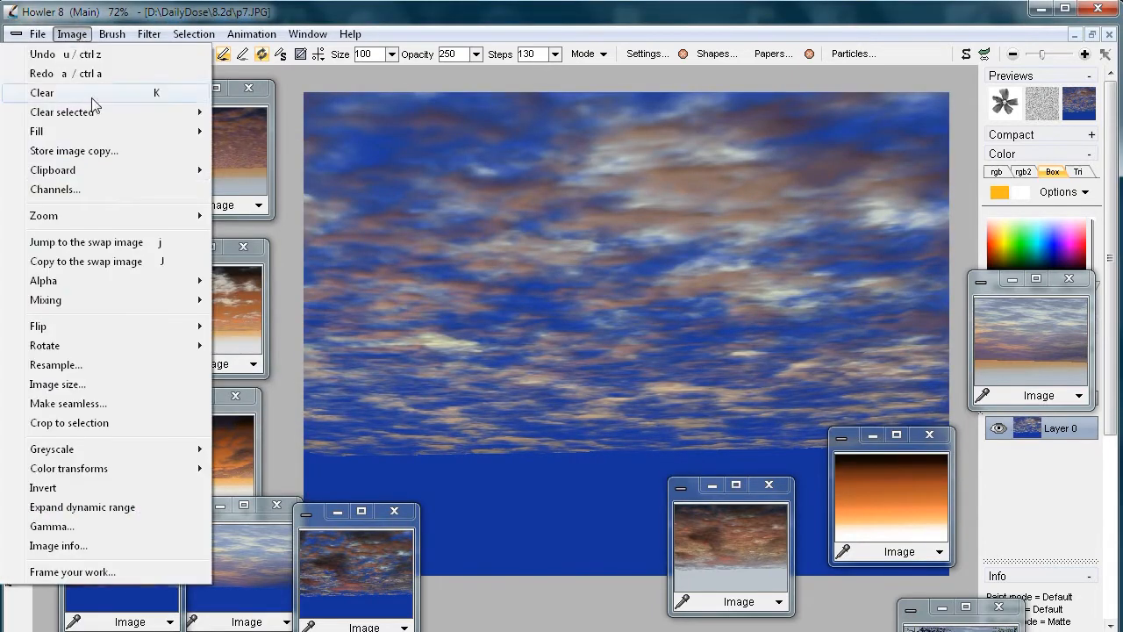
left_click(75, 151)
left_click_drag(198, 194, 527, 629)
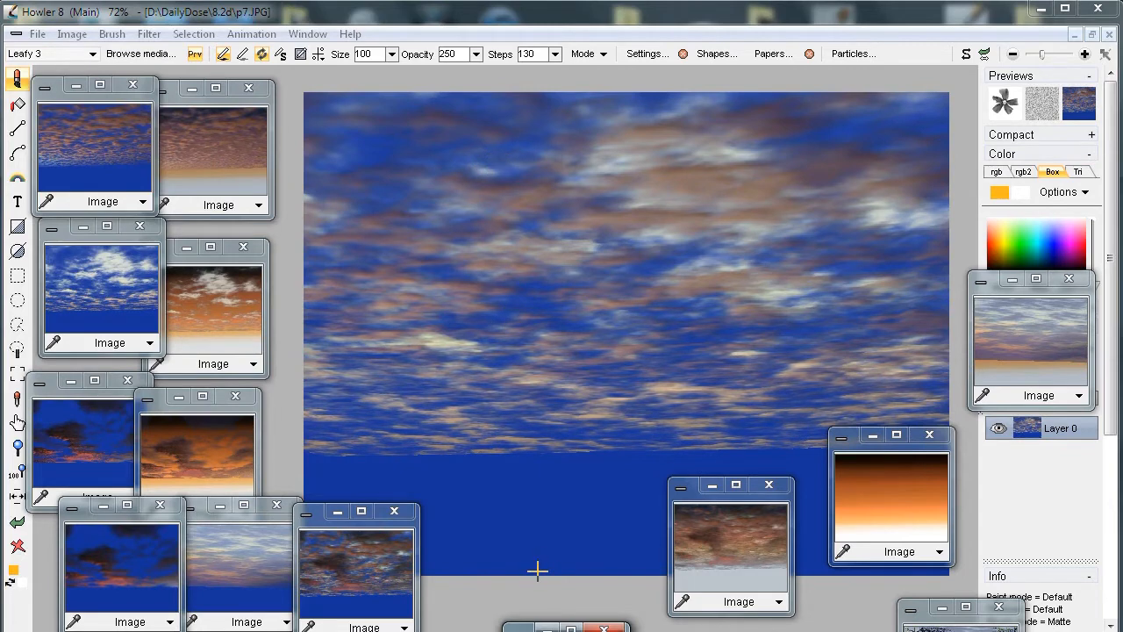
- Copy the stored pale sunset clouds on blue to the swap image, and load the dark layered clouds on blue into the main image
left_click(235, 560)
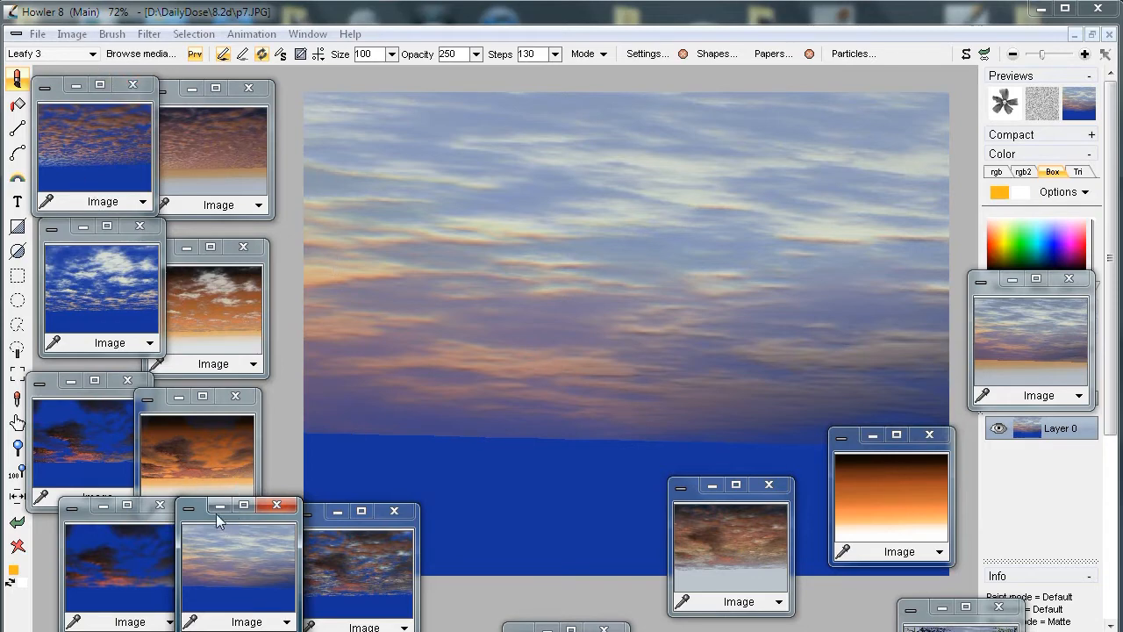
left_click(368, 563)
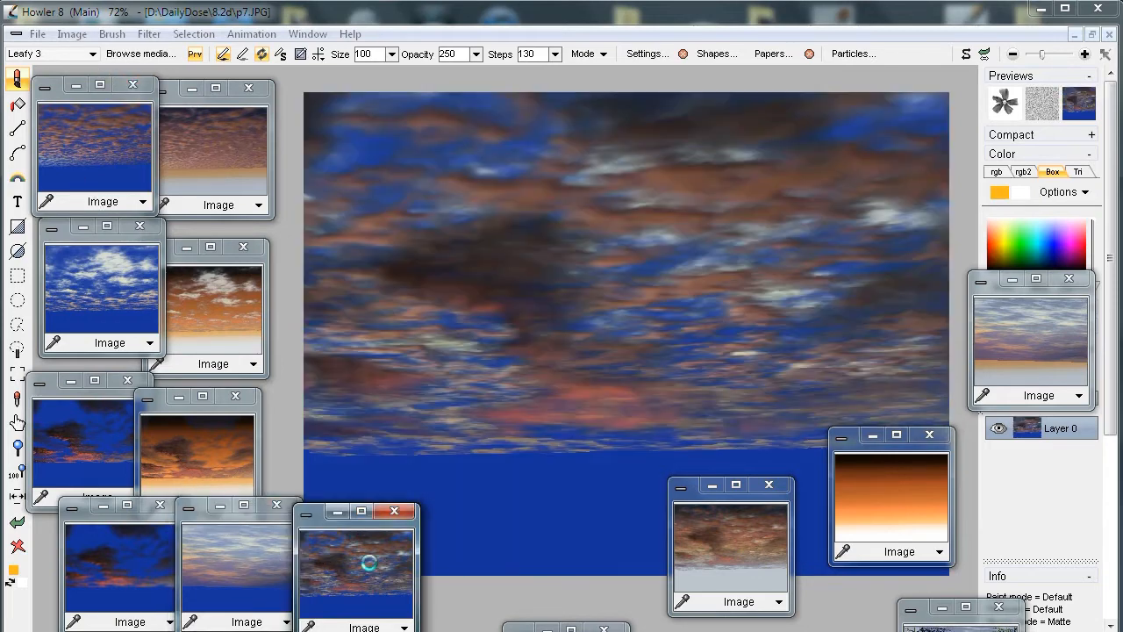
left_click(231, 573)
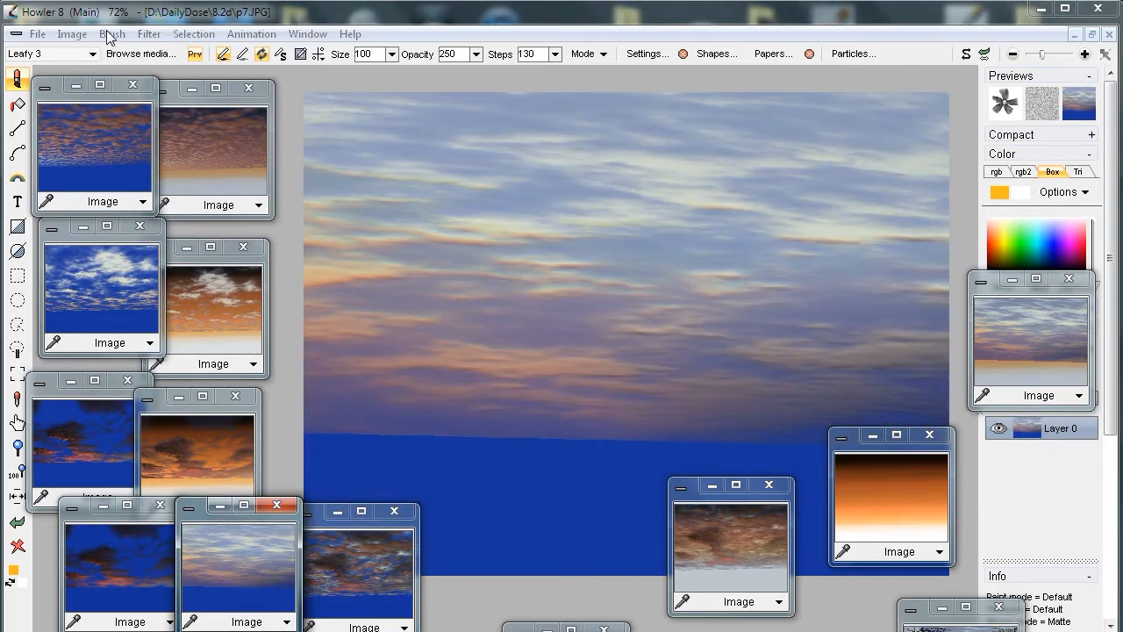
left_click(77, 35)
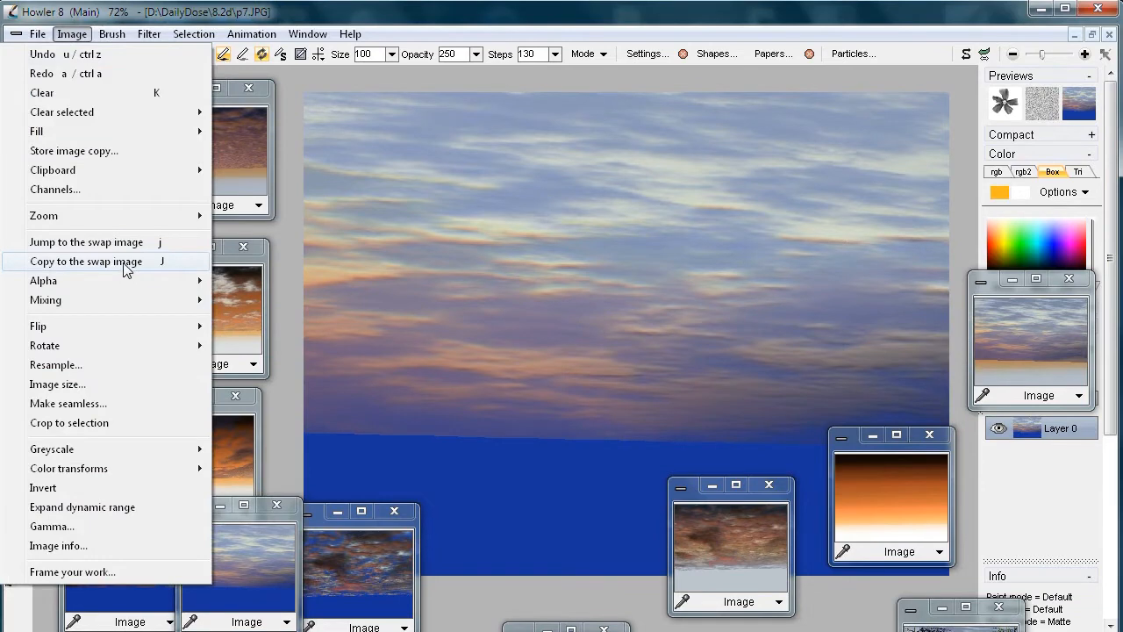
left_click(127, 262)
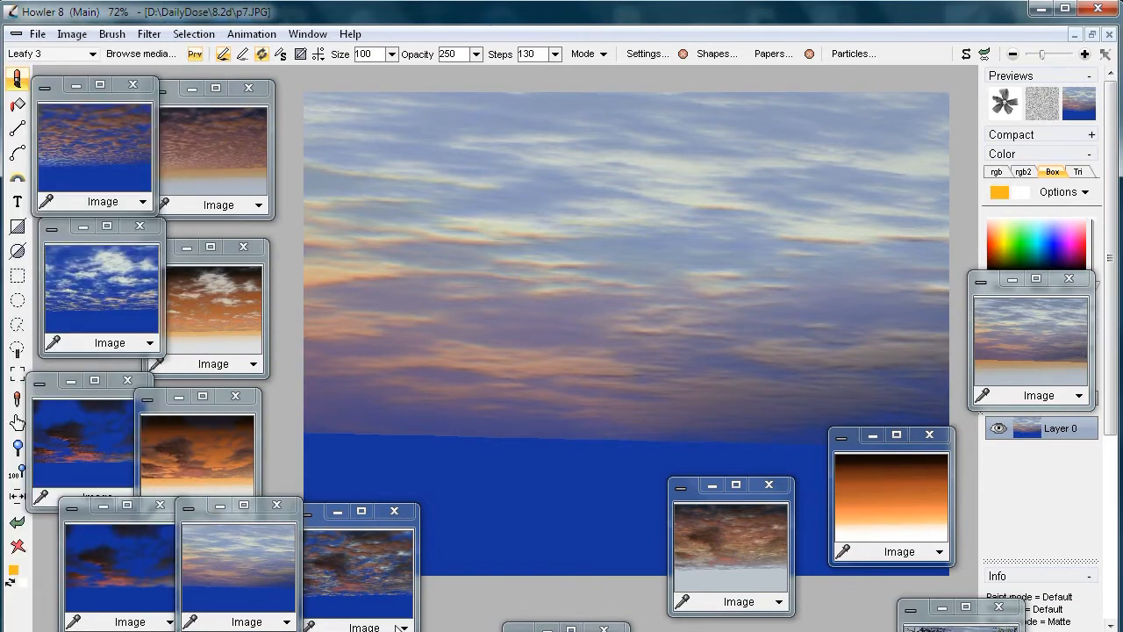
left_click(375, 566)
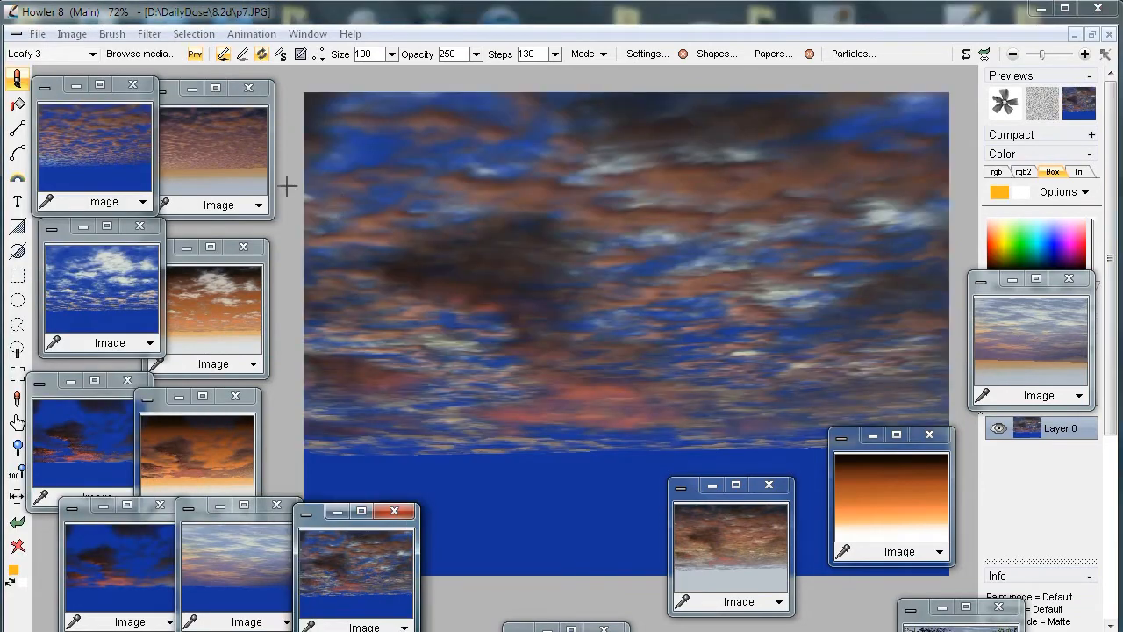
- Composite the dark layered clouds over the pale sunset clouds with Blue screen, lowering the High slider before applying
left_click(150, 35)
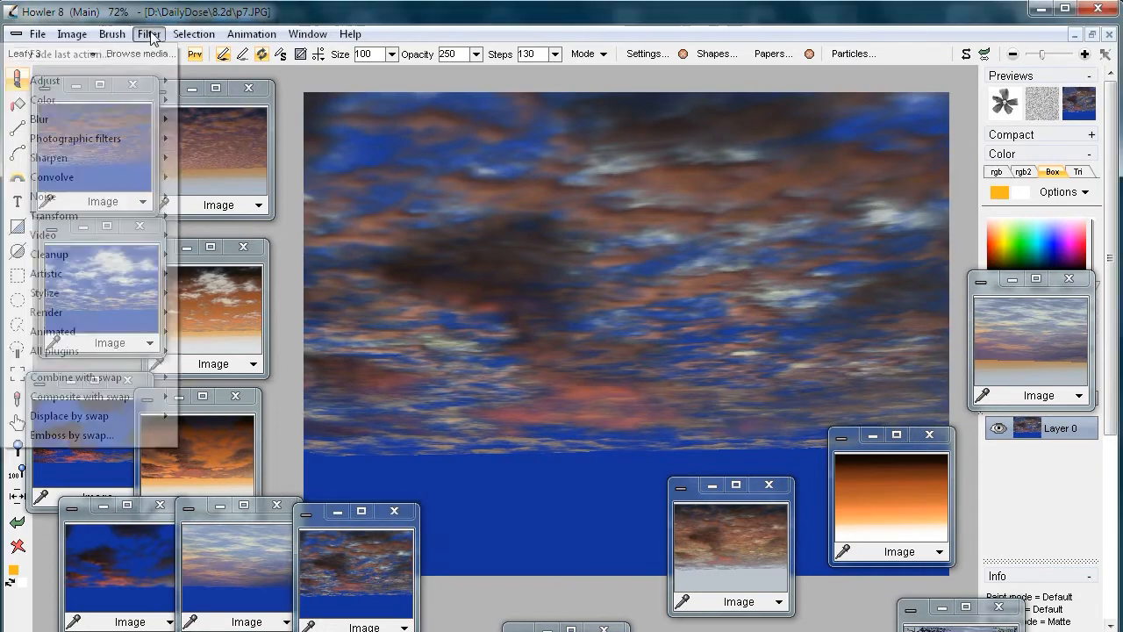
mouse_move(110, 399)
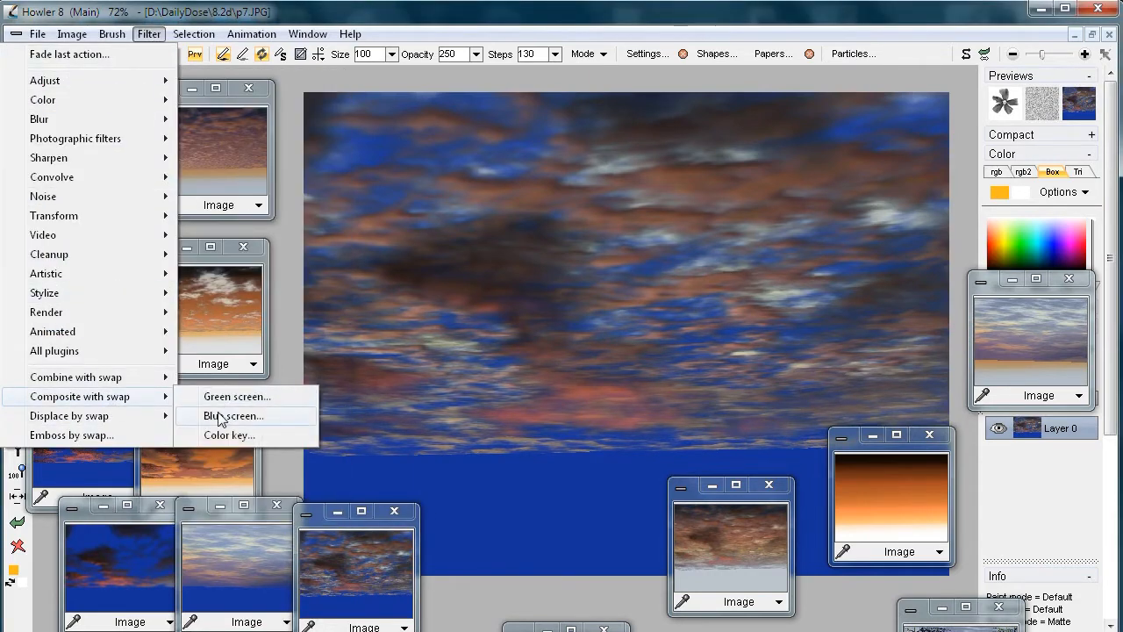
left_click(231, 415)
left_click_drag(580, 228, 195, 260)
left_click_drag(170, 316, 210, 342)
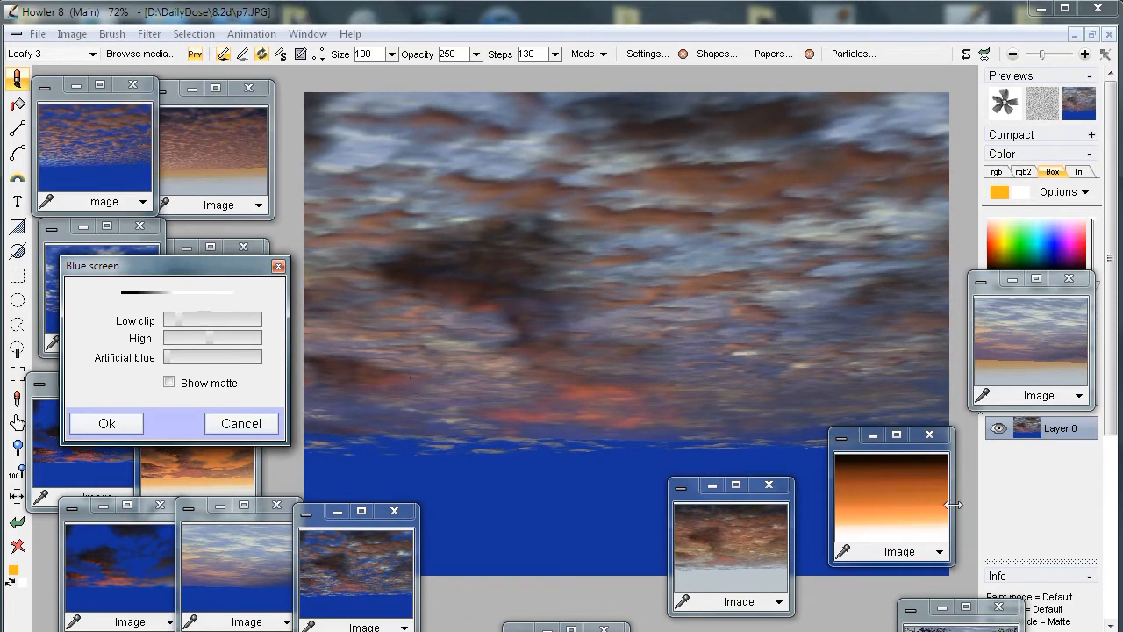
left_click(106, 424)
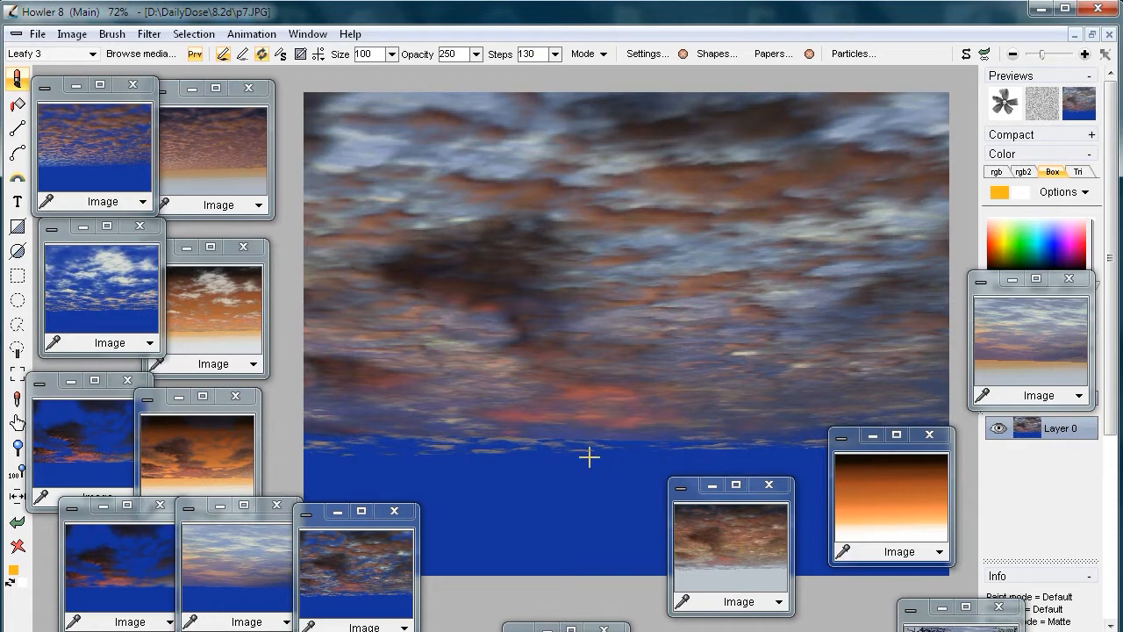
- Move the stored gradient and layered-sky windows aside, view the stored tree landscape in the main image, and undo loading it
left_click_drag(856, 446, 1009, 489)
left_click_drag(693, 495, 832, 498)
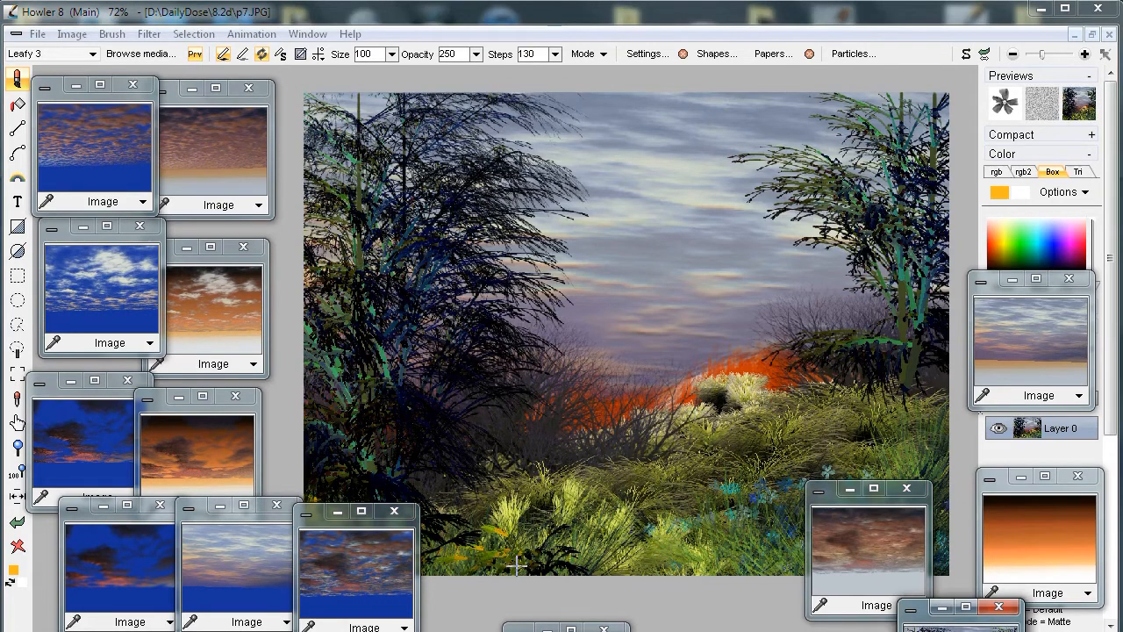
left_click(18, 523)
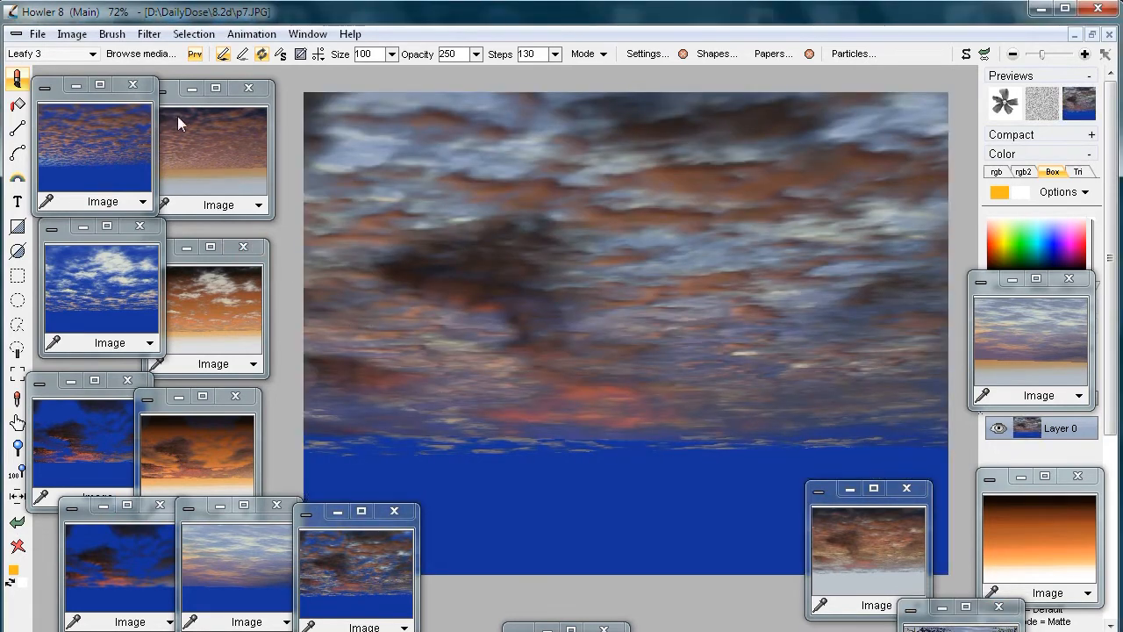
- Choose the Rake 100 tempera brush and pick a brownish-orange paint color, moving the stored layered-sky window out of the way
left_click(18, 79)
mouse_move(99, 205)
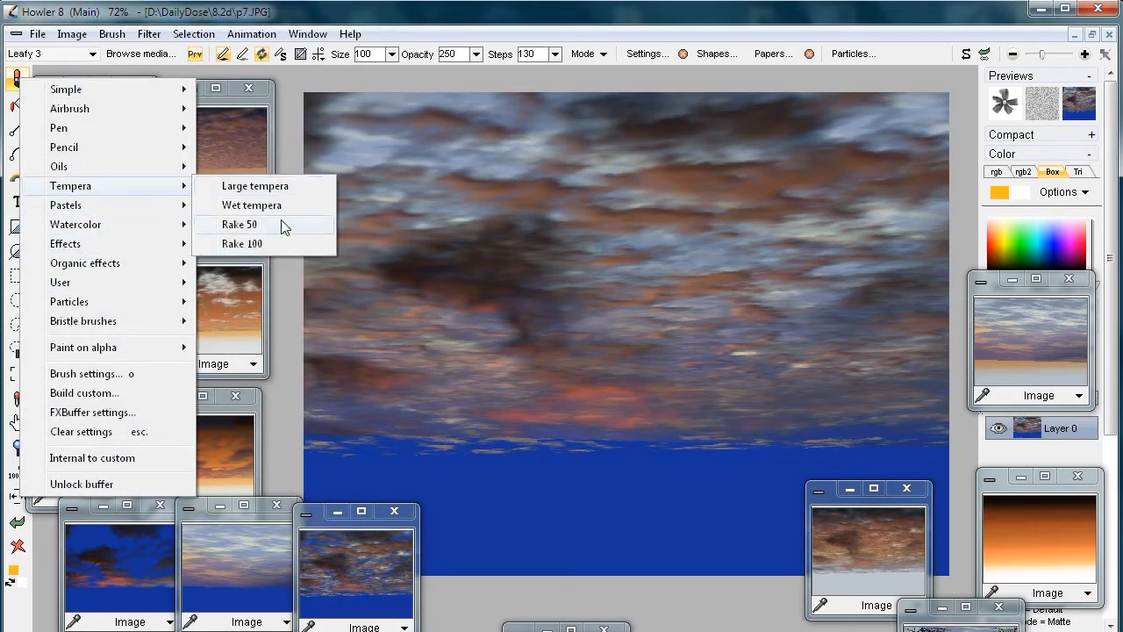
left_click(245, 246)
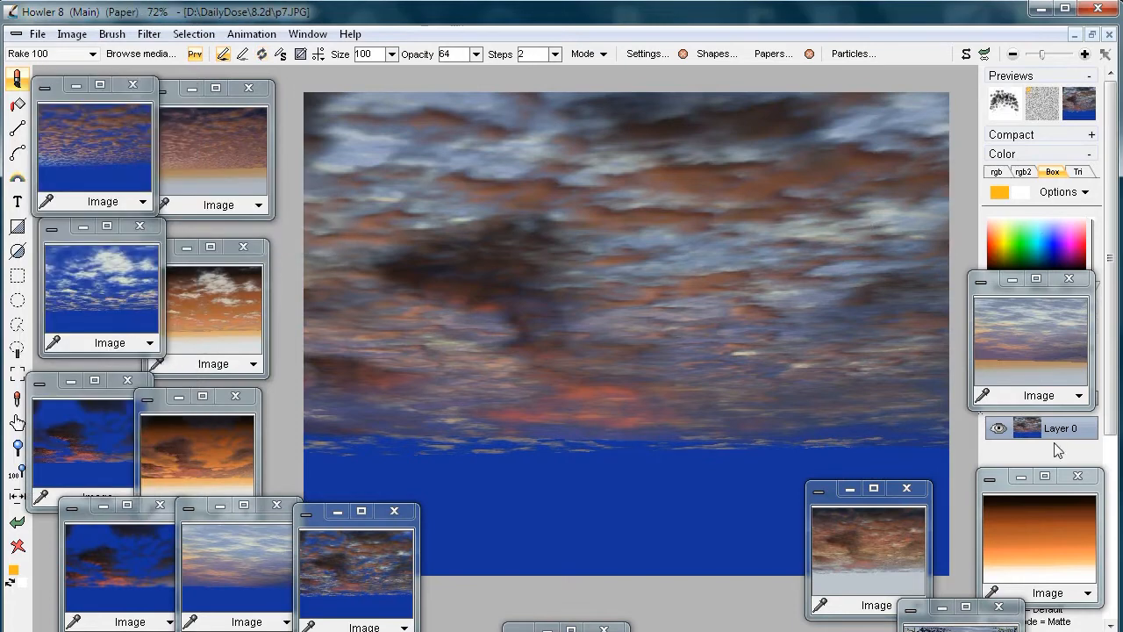
left_click_drag(990, 289, 1036, 334)
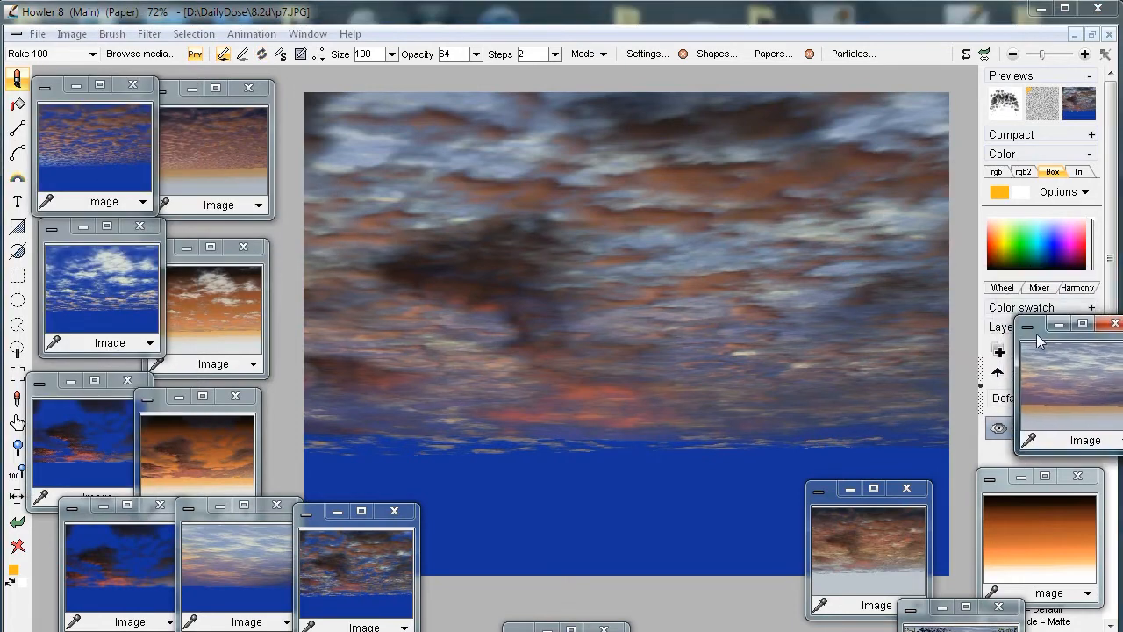
left_click(1000, 253)
- Paint brownish-orange ground over the whole blue area below the clouds, covering it from the left edge to the right edge
mouse_move(763, 468)
left_mouse_down()
mouse_move(533, 498)
mouse_move(417, 472)
mouse_move(328, 479)
left_mouse_up()
mouse_move(400, 496)
left_mouse_down()
mouse_move(441, 524)
mouse_move(539, 552)
mouse_move(855, 484)
mouse_move(707, 489)
left_mouse_up()
mouse_move(631, 507)
left_mouse_down()
mouse_move(775, 469)
mouse_move(693, 535)
mouse_move(788, 509)
mouse_move(621, 496)
mouse_move(693, 481)
mouse_move(790, 505)
mouse_move(903, 582)
mouse_move(991, 450)
mouse_move(860, 429)
mouse_move(990, 509)
mouse_move(857, 577)
mouse_move(549, 565)
mouse_move(530, 509)
mouse_move(614, 469)
mouse_move(436, 483)
mouse_move(512, 509)
mouse_move(377, 474)
mouse_move(619, 482)
mouse_move(347, 511)
mouse_move(554, 539)
mouse_move(328, 492)
mouse_move(291, 453)
left_mouse_up()
mouse_move(564, 556)
left_mouse_down()
mouse_move(755, 530)
mouse_move(584, 444)
mouse_move(396, 424)
mouse_move(374, 432)
mouse_move(713, 468)
left_mouse_up()
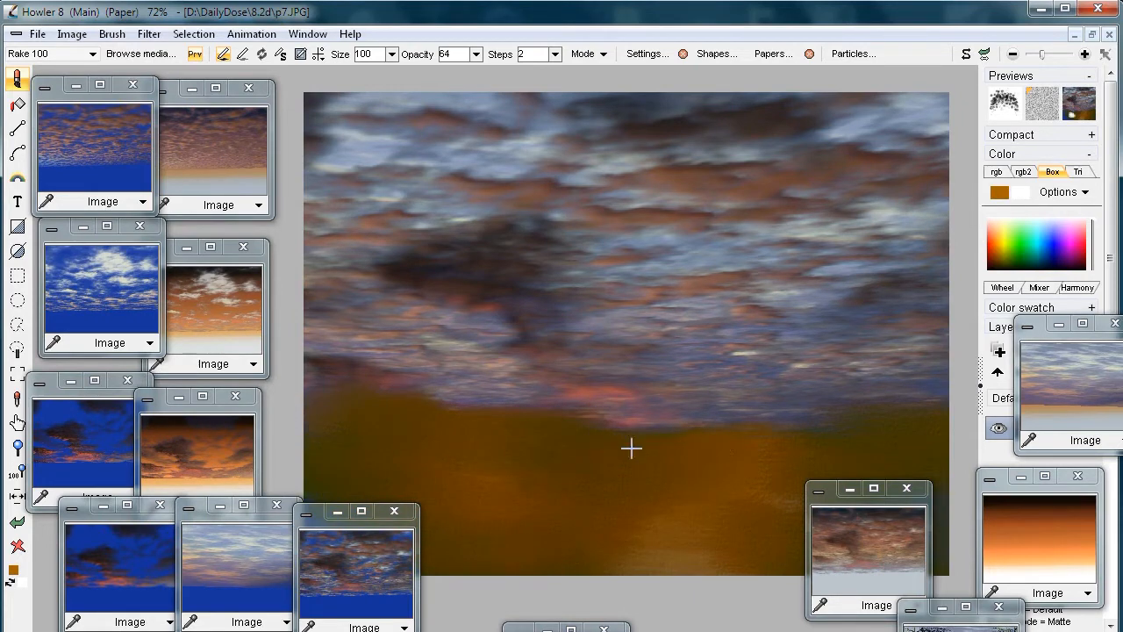
mouse_move(729, 526)
left_mouse_down()
mouse_move(672, 509)
mouse_move(526, 521)
mouse_move(701, 448)
mouse_move(612, 539)
mouse_move(529, 482)
mouse_move(880, 431)
mouse_move(790, 453)
left_mouse_up()
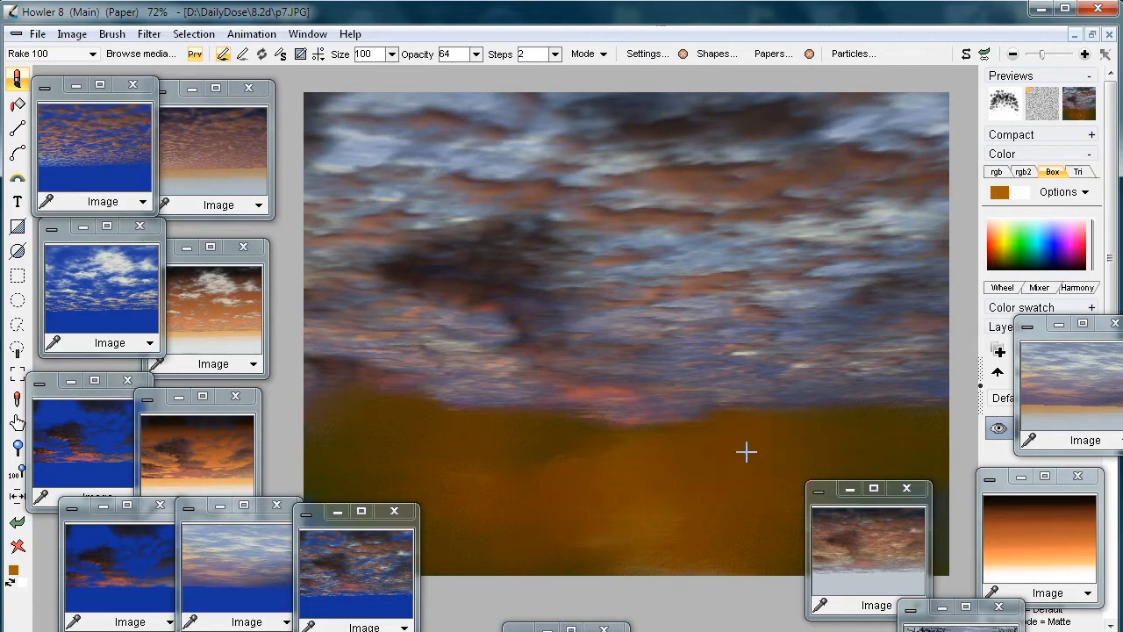
mouse_move(314, 426)
left_mouse_down()
mouse_move(335, 425)
mouse_move(339, 439)
mouse_move(380, 432)
mouse_move(301, 425)
left_mouse_up()
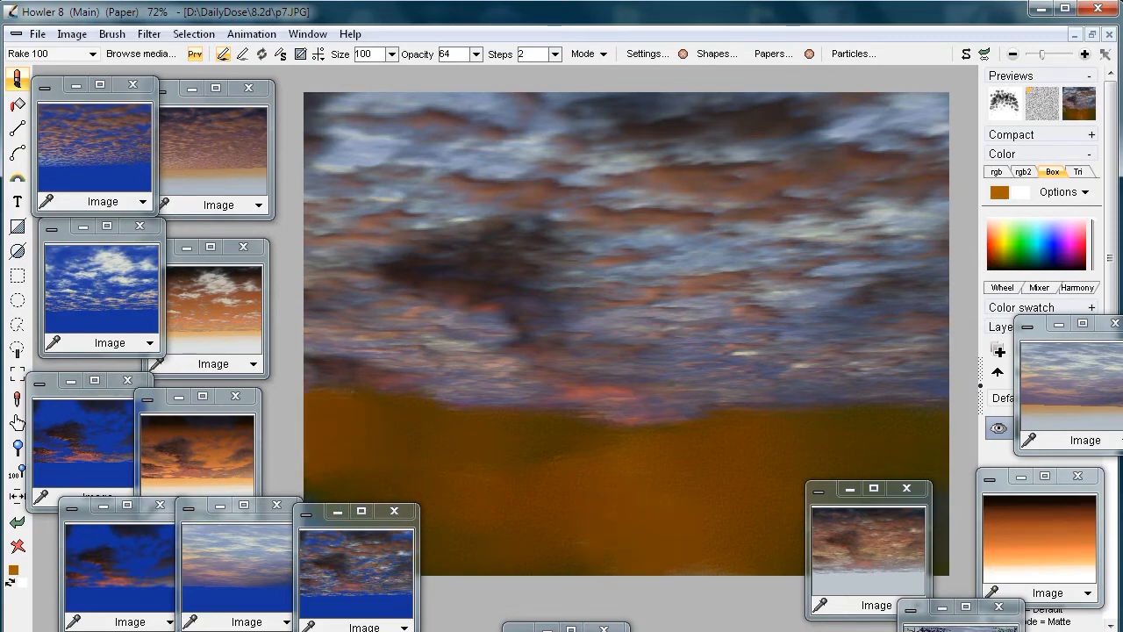
- Enable the Optipuss particle brush and load the branching preset with Shrinking lines style and 1000 max particles
left_click(839, 55)
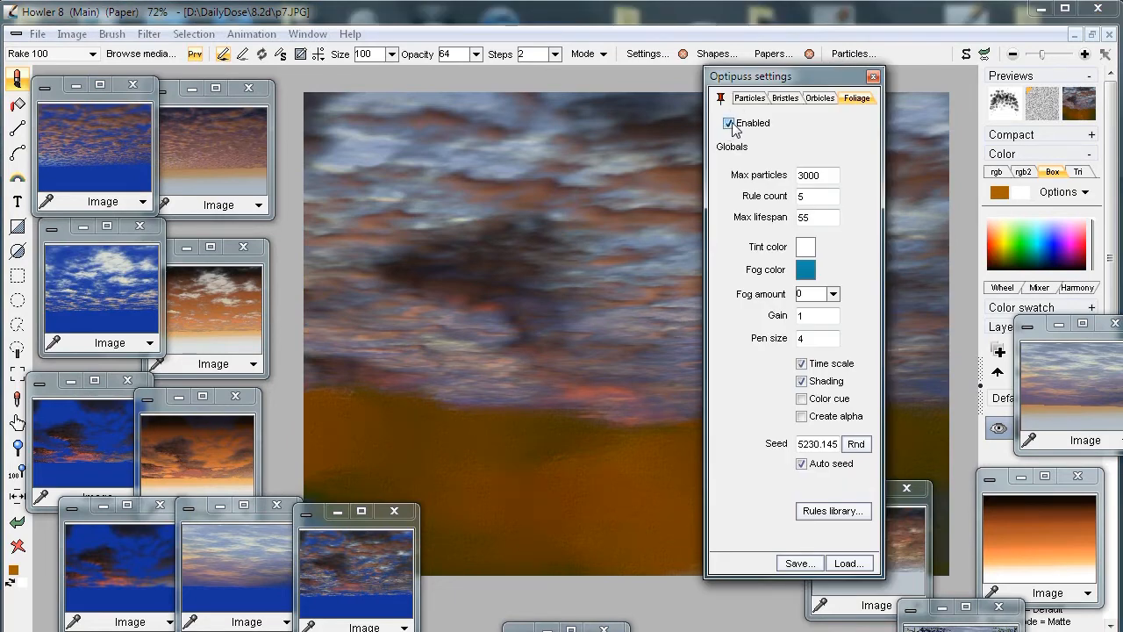
mouse_move(780, 79)
left_mouse_down()
mouse_move(760, 94)
mouse_move(782, 91)
left_mouse_up()
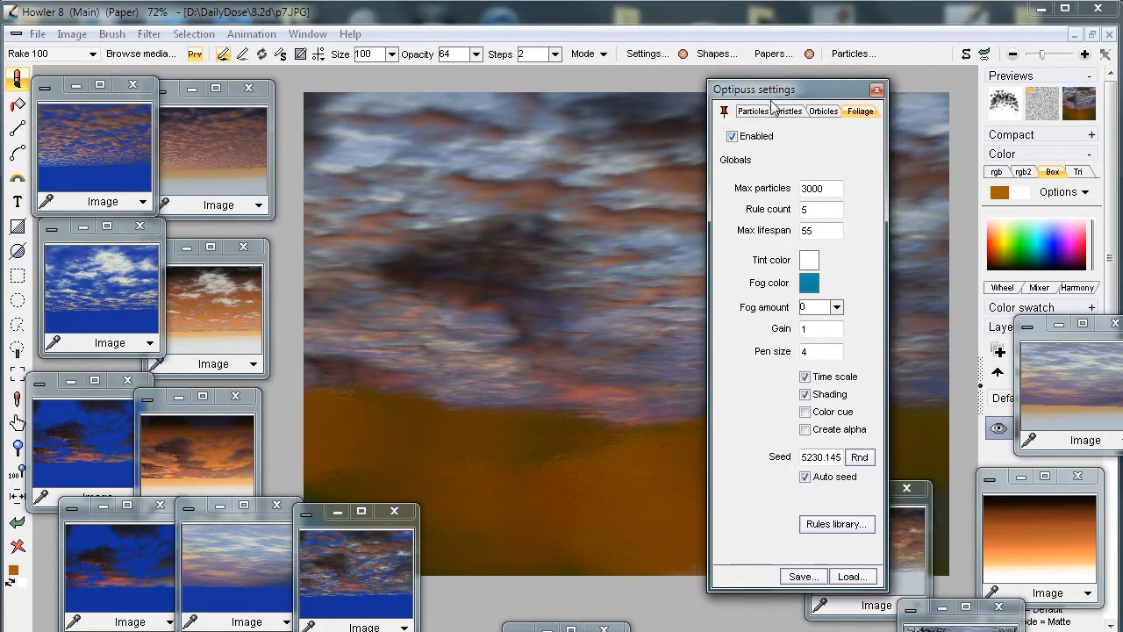
left_click(758, 114)
left_click(734, 137)
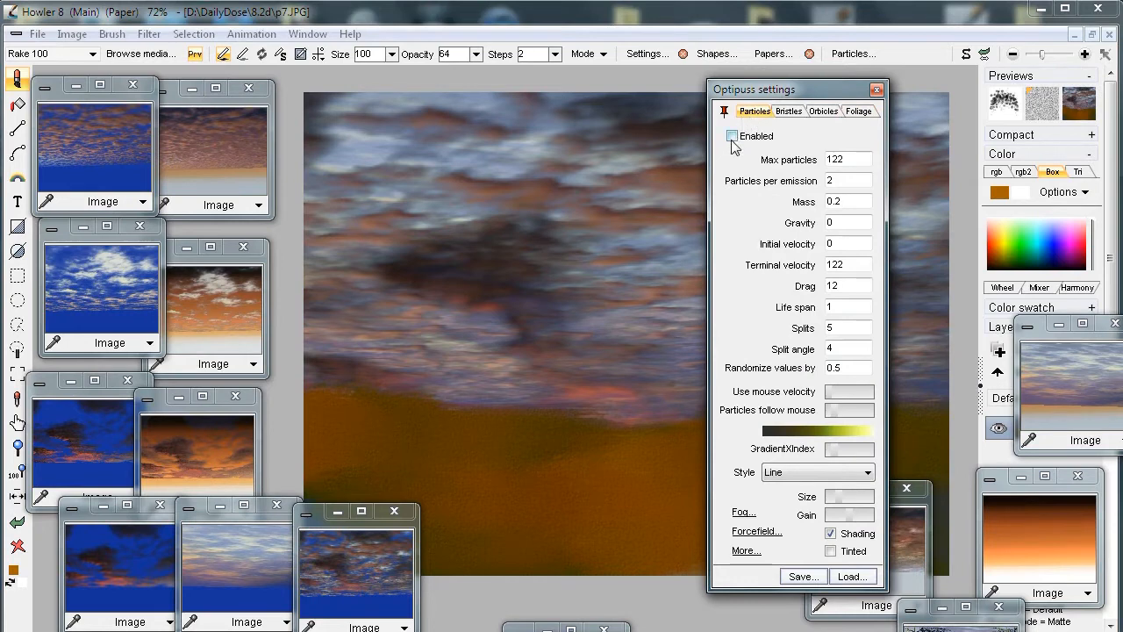
left_click(851, 576)
double_click(760, 553)
- Paint dark leafless bushes on the left and right sides of the ground, moving the particle settings window out of the way
mouse_move(369, 473)
left_mouse_down()
mouse_move(431, 486)
mouse_move(439, 469)
left_mouse_up()
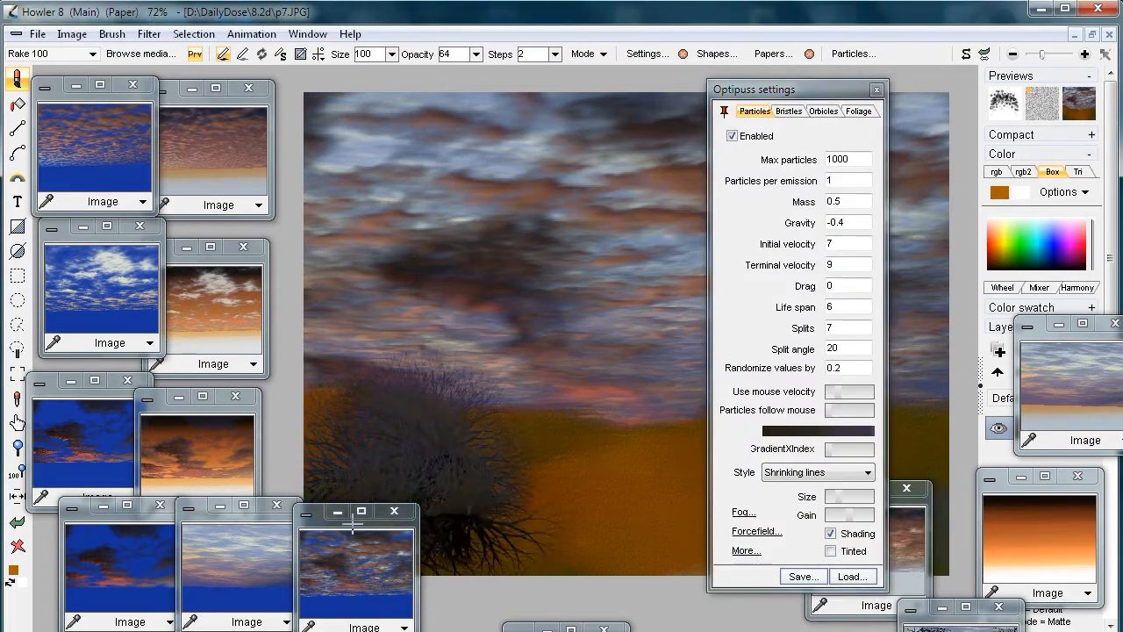
mouse_move(898, 451)
left_mouse_down()
mouse_move(812, 479)
mouse_move(903, 517)
mouse_move(902, 553)
left_mouse_up()
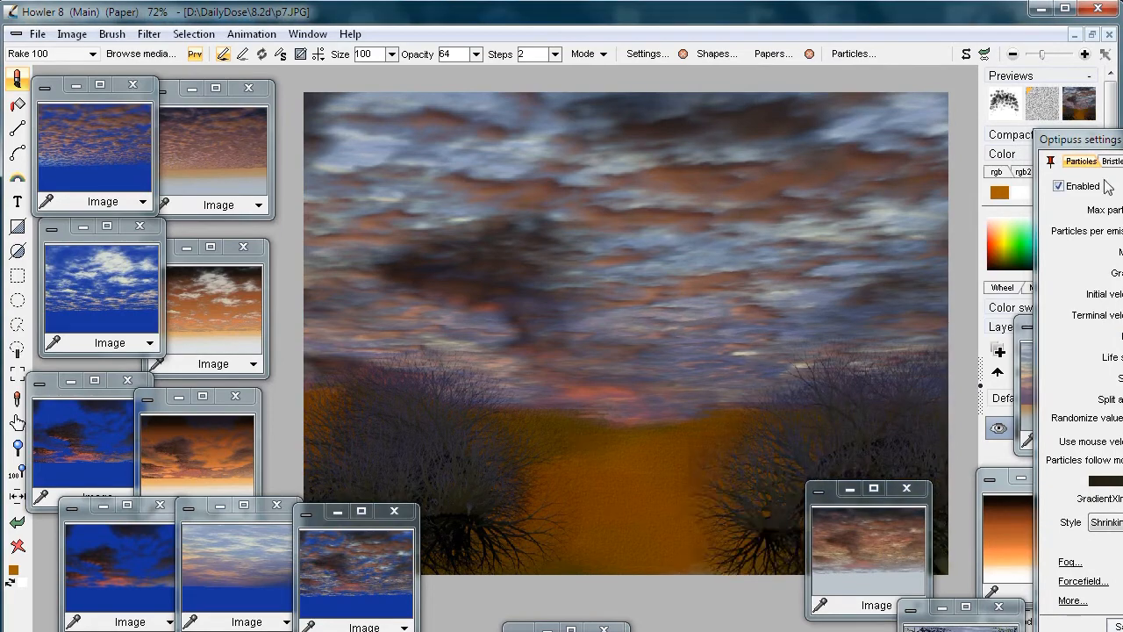
left_click_drag(1111, 148, 140, 68)
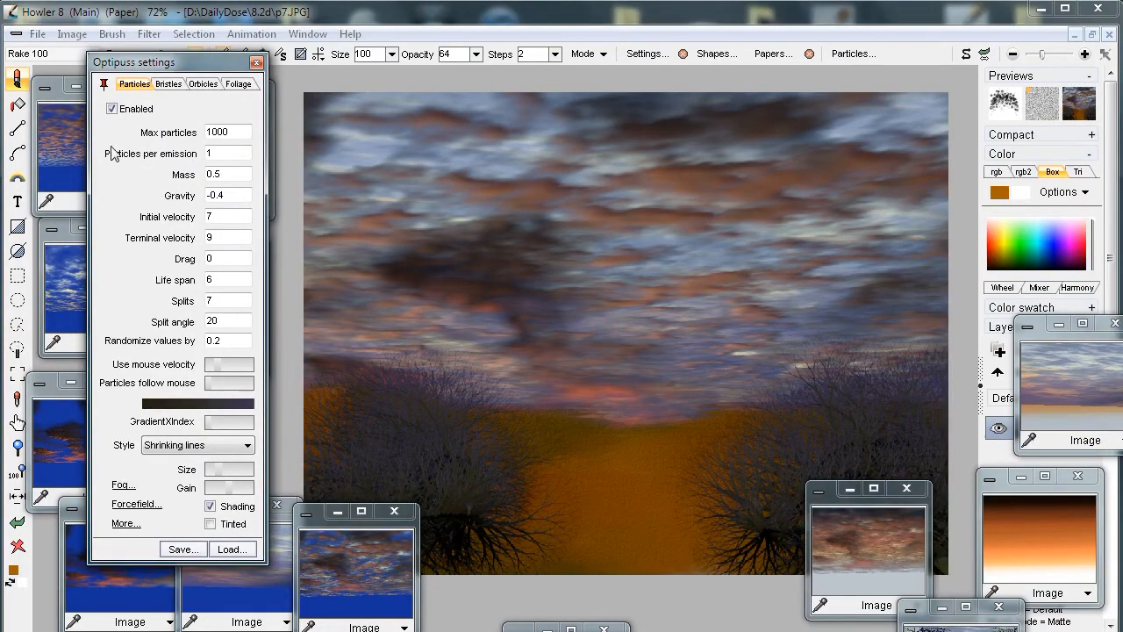
- Load the BaddyGrass.opt particle preset and paint clumps of yellow-green grass across the foreground
left_click(230, 549)
left_click(249, 124)
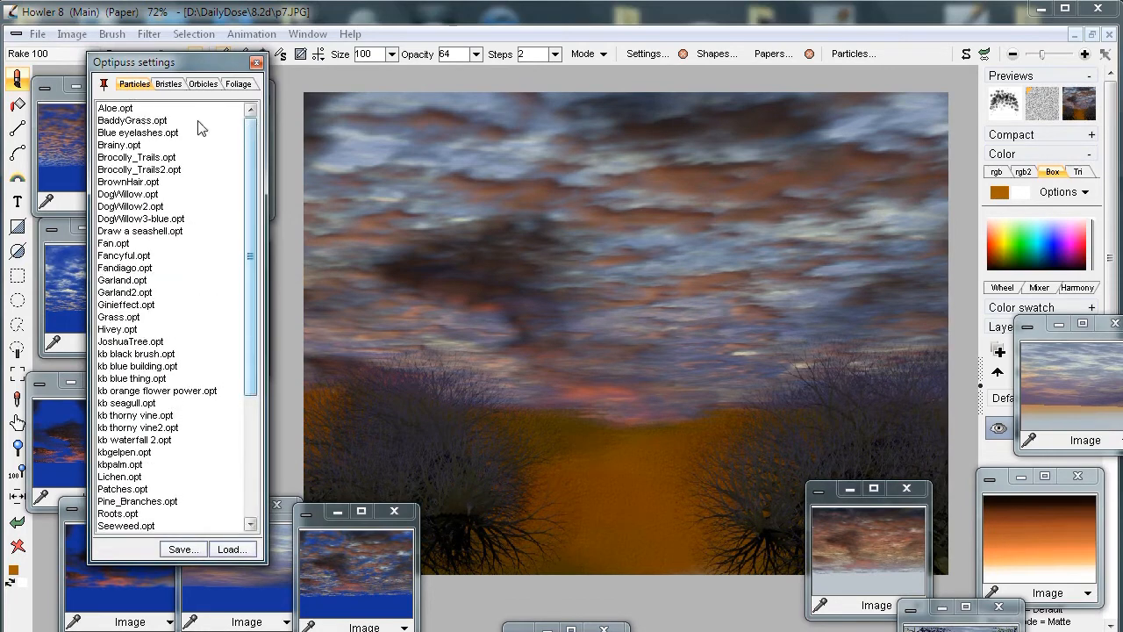
left_click(114, 123)
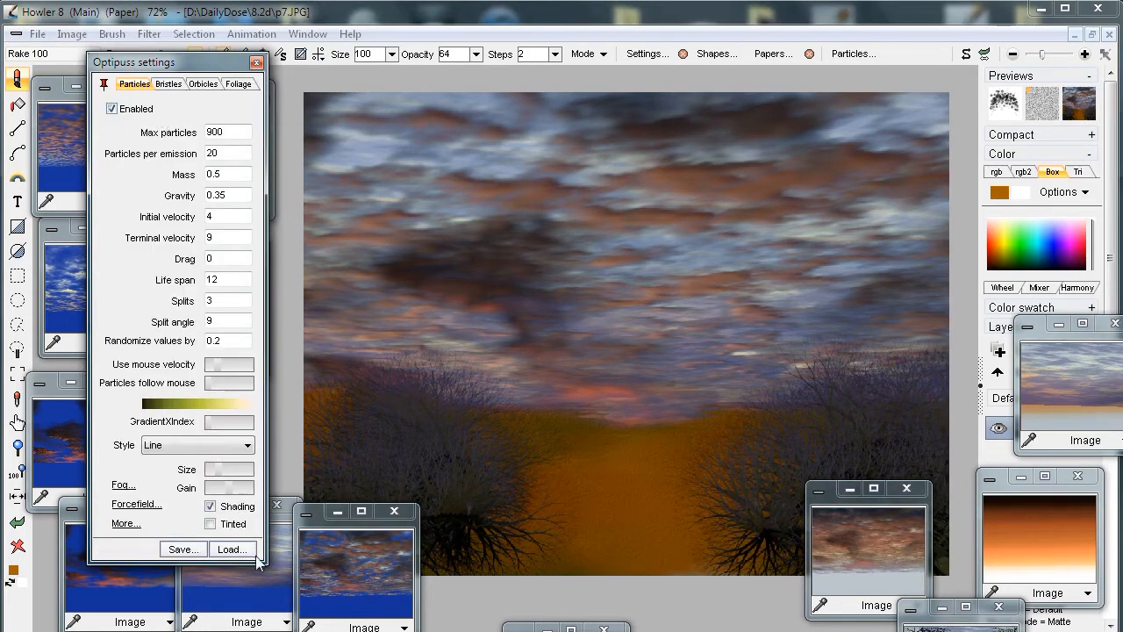
mouse_move(493, 486)
left_mouse_down()
mouse_move(494, 515)
mouse_move(526, 539)
mouse_move(773, 552)
mouse_move(605, 550)
mouse_move(453, 509)
mouse_move(308, 513)
mouse_move(652, 509)
mouse_move(778, 530)
mouse_move(943, 522)
mouse_move(942, 507)
mouse_move(729, 582)
mouse_move(694, 542)
mouse_move(450, 588)
mouse_move(455, 511)
left_mouse_up()
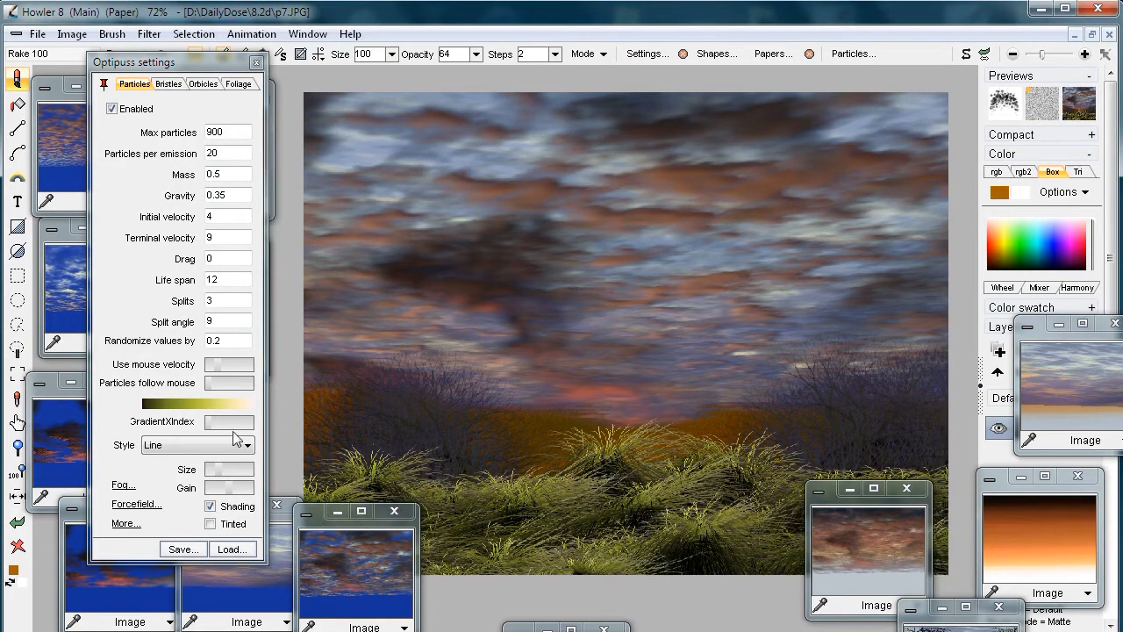
- Load the Grass painter 03.fol foliage preset and paint upright green grass across the lower middle of the foreground
left_click(240, 85)
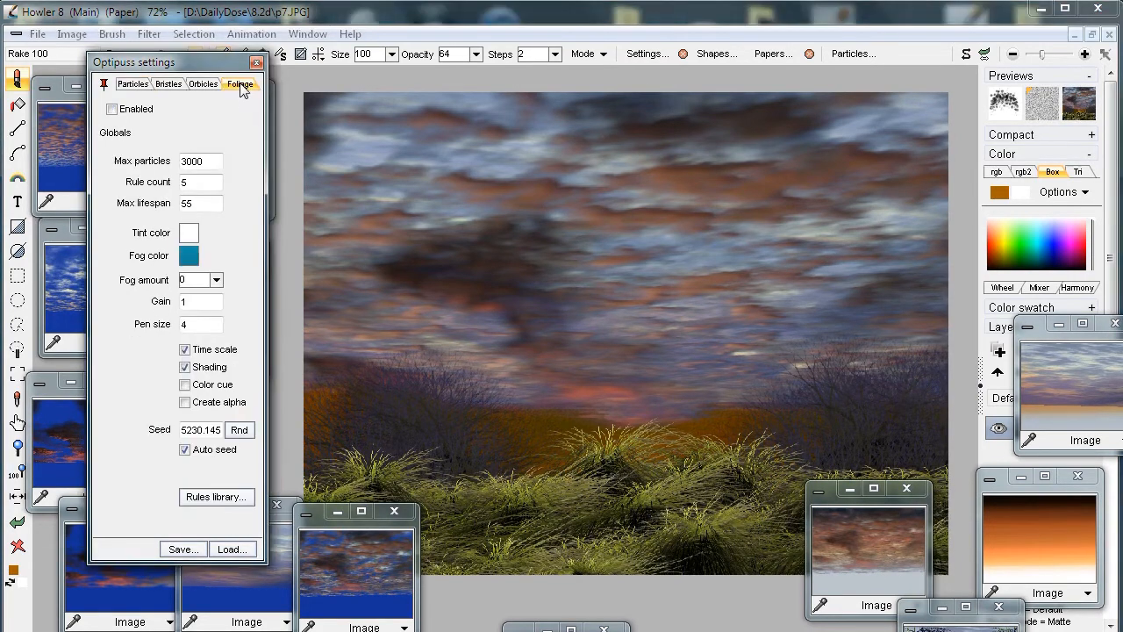
left_click(230, 549)
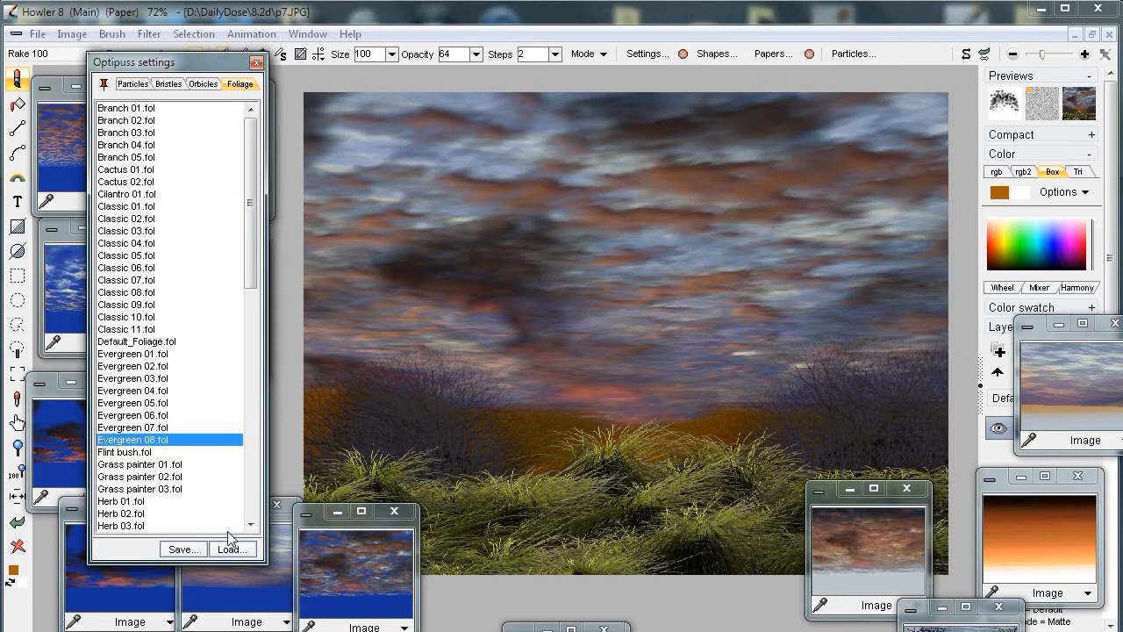
left_click(121, 489)
left_click_drag(599, 541, 785, 582)
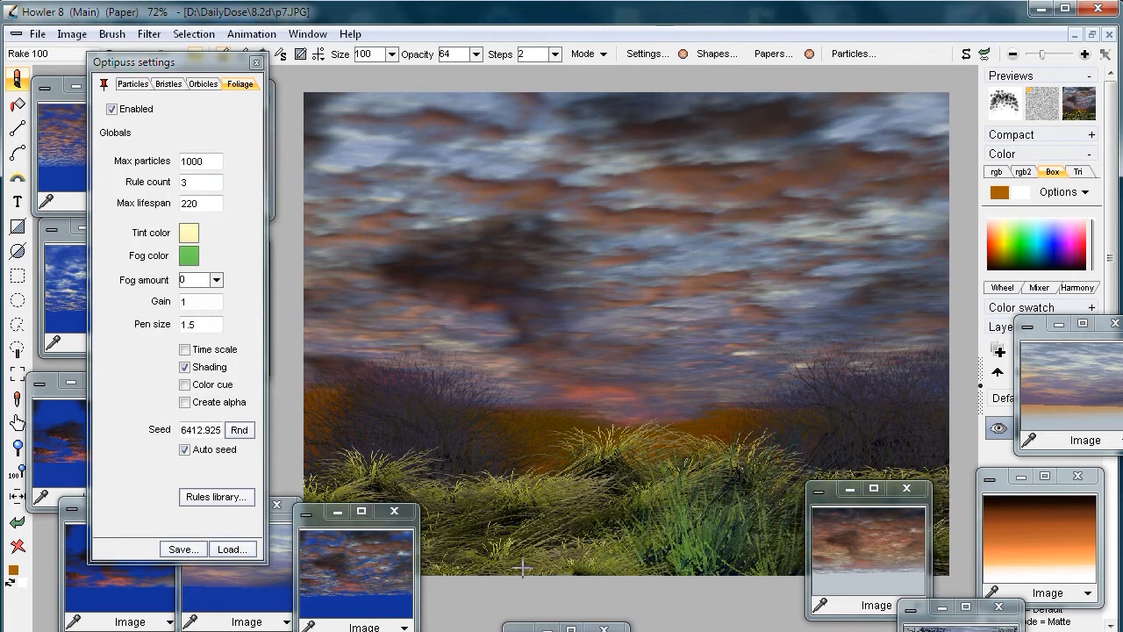
mouse_move(528, 559)
left_mouse_down()
mouse_move(469, 585)
mouse_move(677, 581)
mouse_move(571, 591)
mouse_move(634, 547)
mouse_move(667, 591)
mouse_move(750, 575)
mouse_move(541, 577)
mouse_move(509, 591)
mouse_move(634, 592)
left_mouse_up()
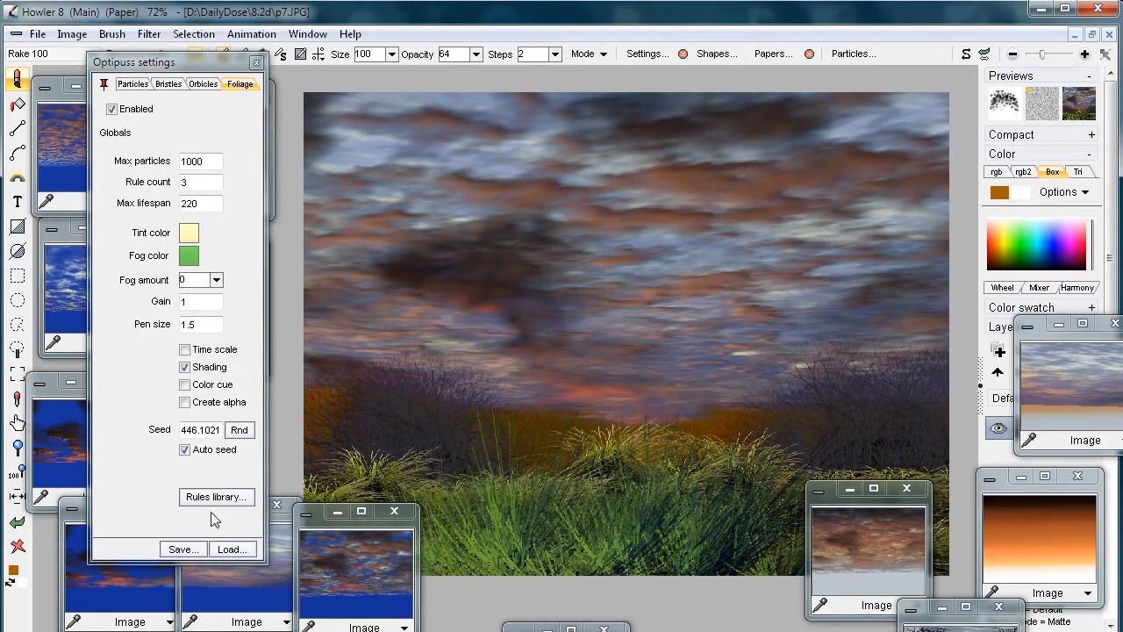
- Load the Evergreen 07.fol foliage preset, undo the first test tree, and place one tall tree at each side edge of the landscape
left_click(229, 550)
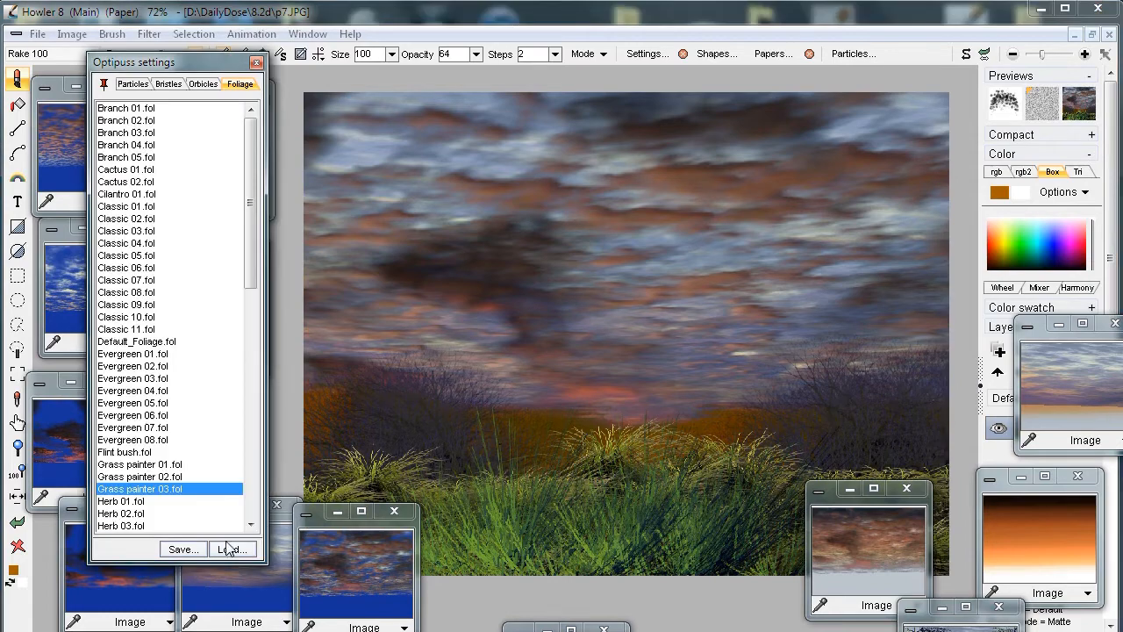
double_click(143, 439)
mouse_move(474, 580)
left_mouse_down()
mouse_move(479, 594)
mouse_move(464, 587)
mouse_move(500, 597)
mouse_move(490, 575)
left_mouse_up()
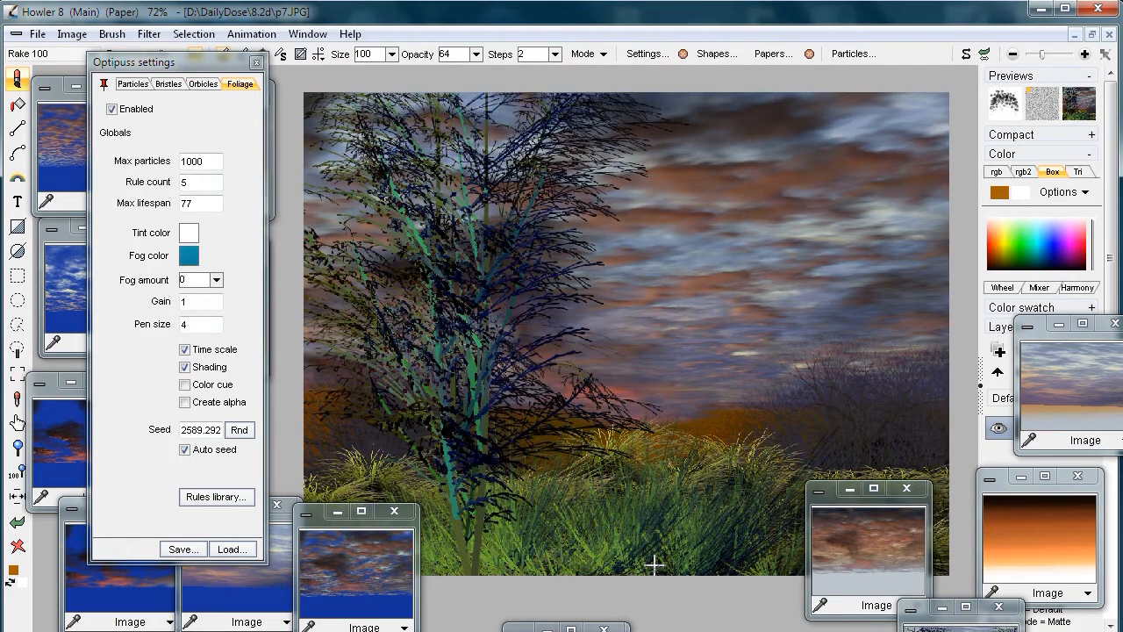
key("ctrl+z")
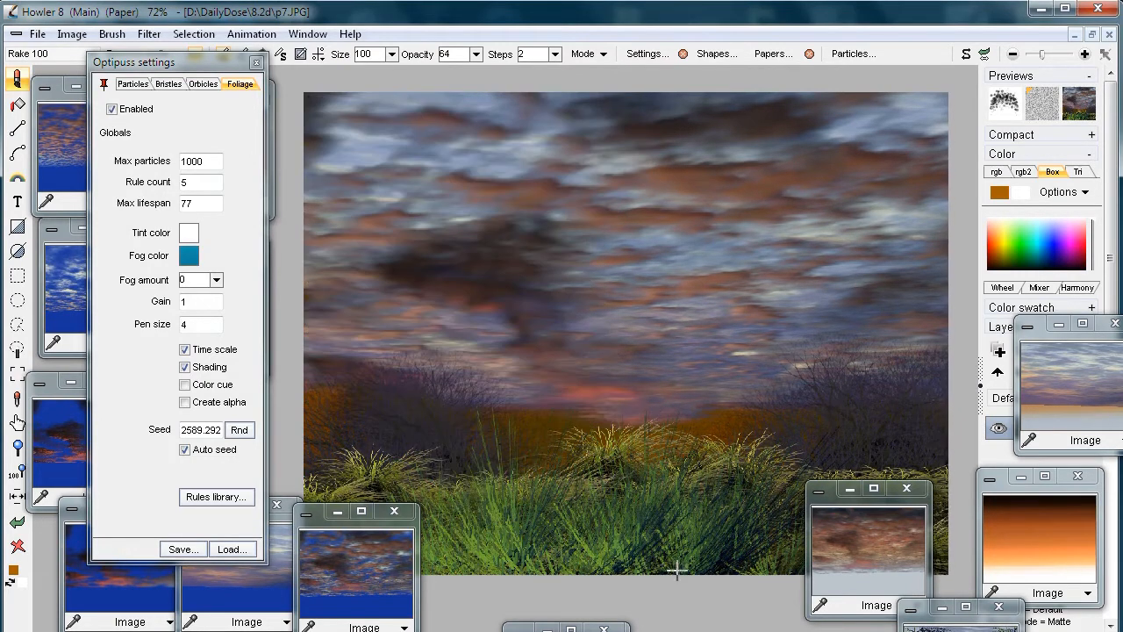
left_click(947, 529)
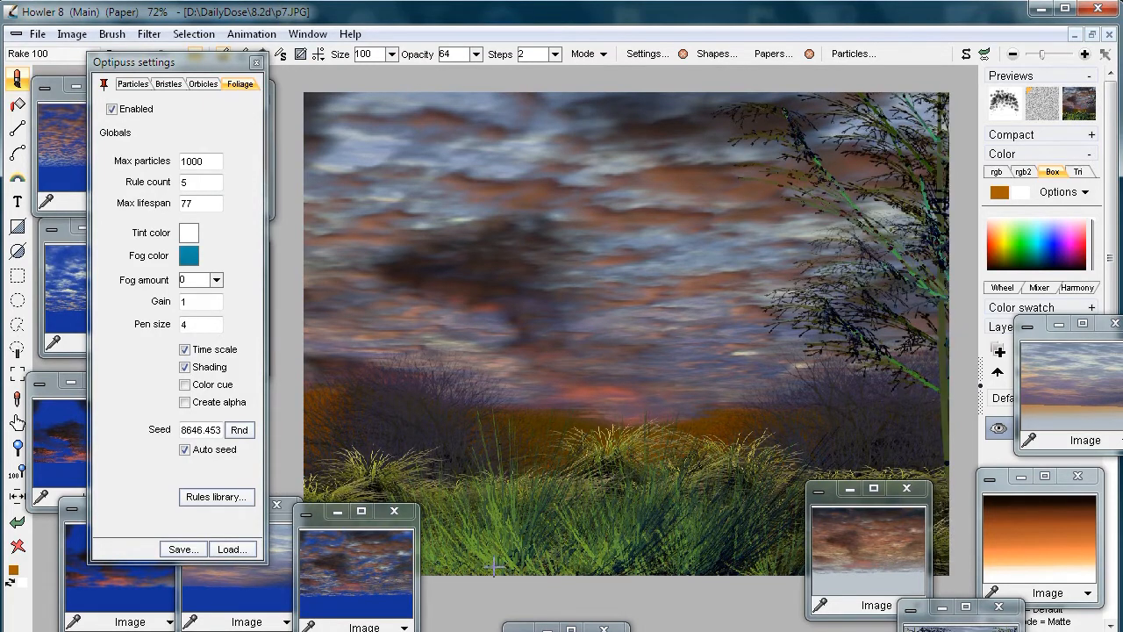
left_click(296, 475)
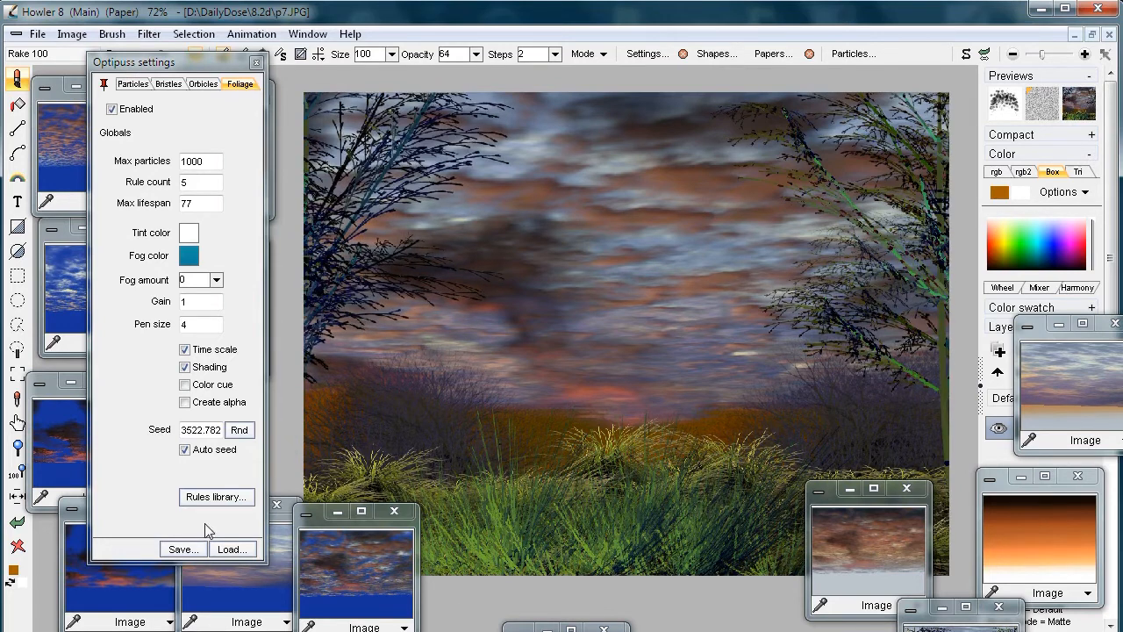
- Load another Evergreen foliage preset with pen size 4.5 and paint small thin plants in the middle foreground, undoing unwanted strokes
left_click(235, 549)
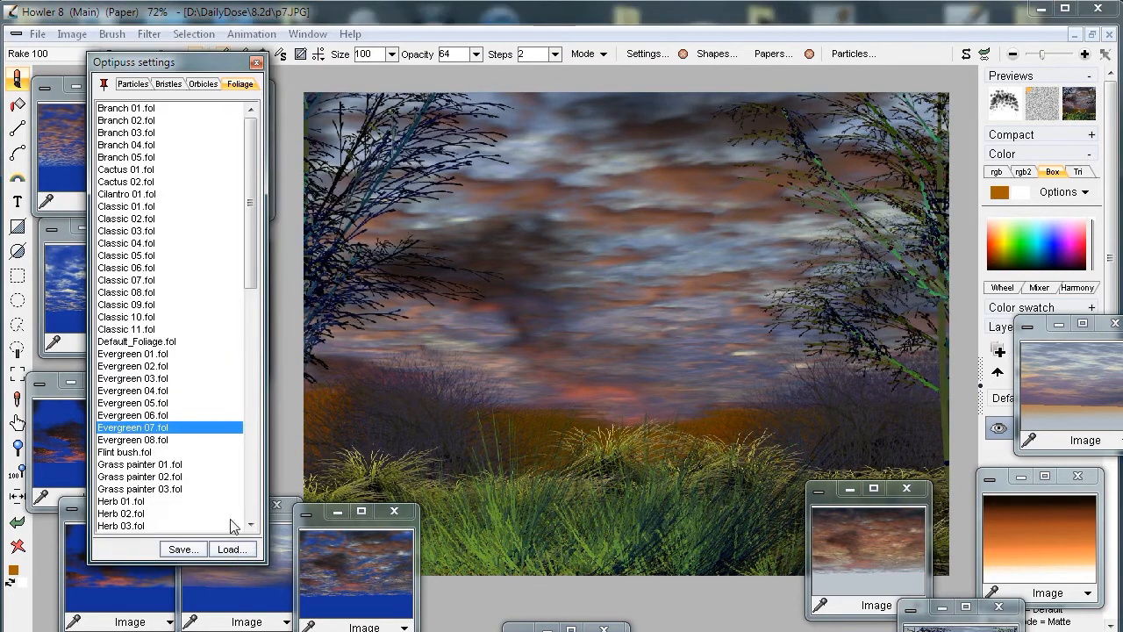
double_click(151, 402)
mouse_move(474, 590)
left_mouse_down()
mouse_move(482, 572)
mouse_move(544, 569)
left_mouse_up()
key("ctrl+z")
mouse_move(474, 548)
left_mouse_down()
mouse_move(532, 576)
mouse_move(540, 550)
left_mouse_up()
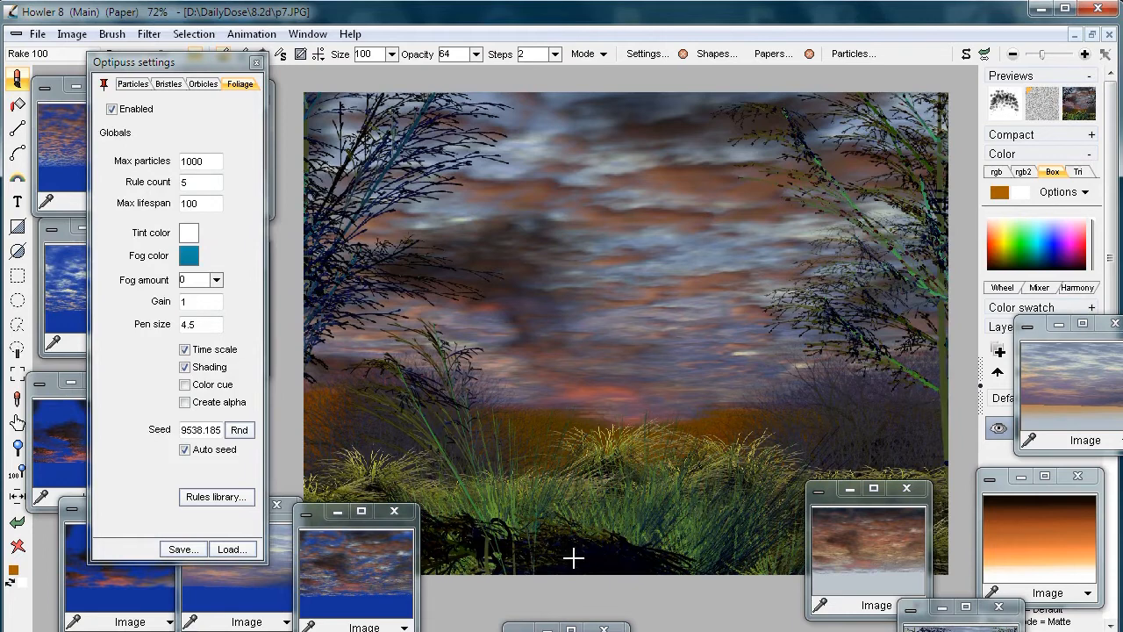
key("ctrl+z")
mouse_move(633, 570)
left_mouse_down()
mouse_move(626, 576)
mouse_move(656, 526)
mouse_move(714, 571)
mouse_move(752, 581)
left_mouse_up()
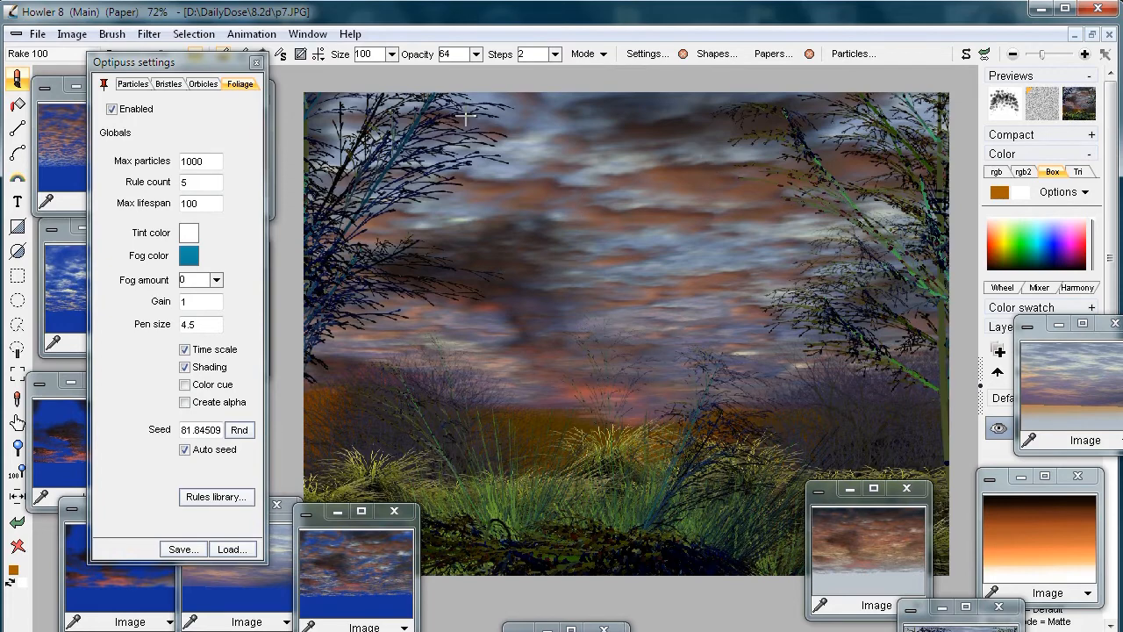
- Composite the landscape with the swap image using Color key, sampling the key color from the sky and raising the Low clip and High sliders
scroll(657, 344, "up", 2)
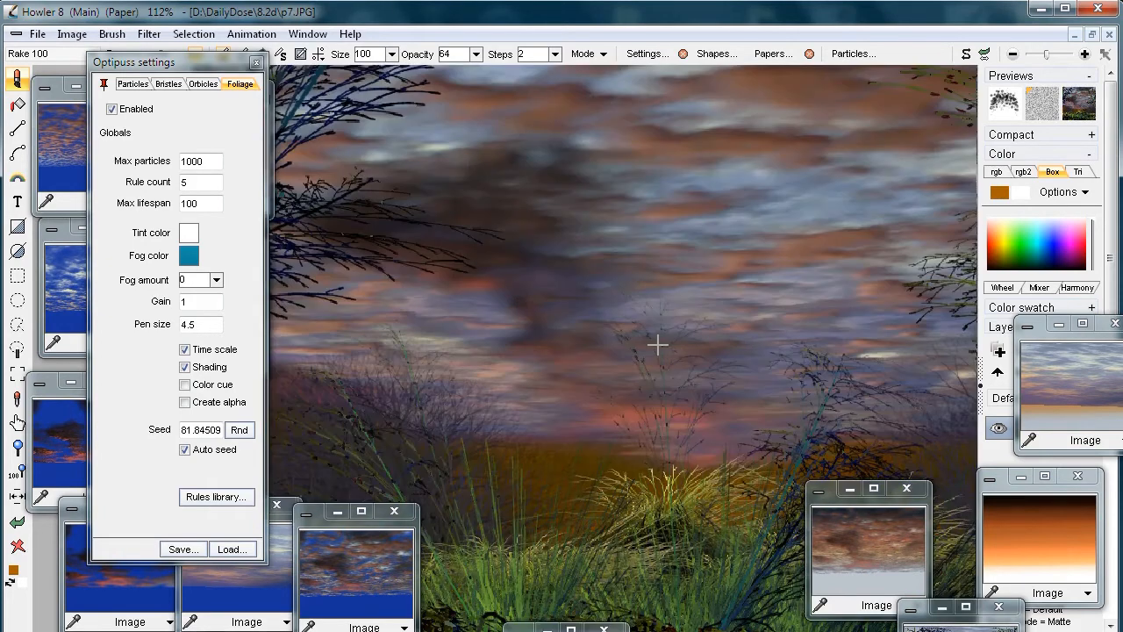
scroll(709, 304, "down", 3)
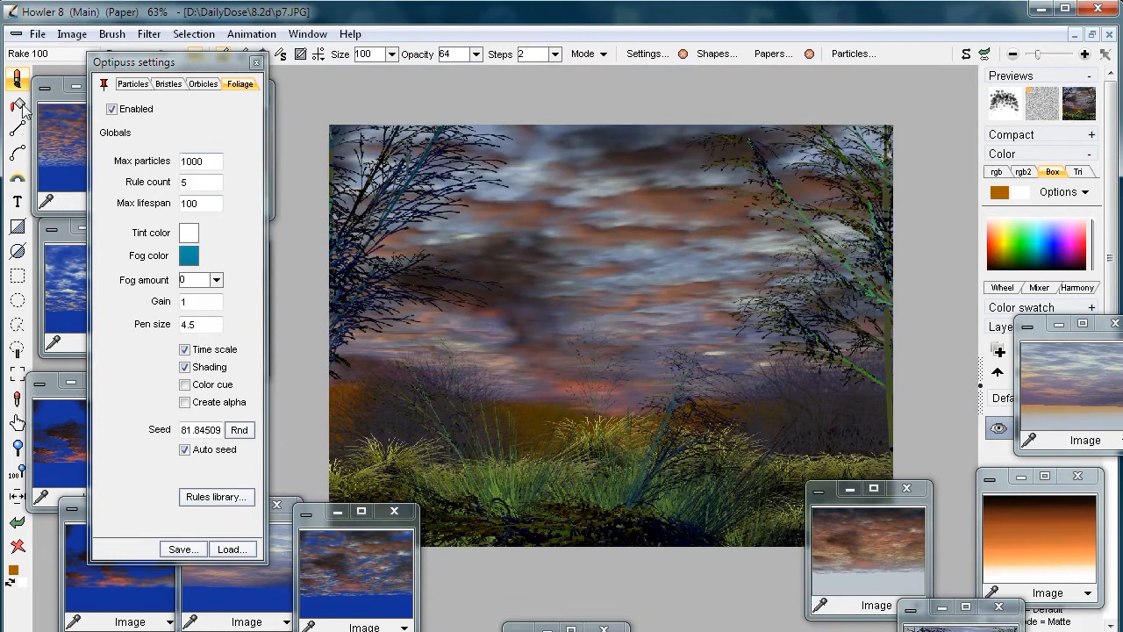
left_click(149, 33)
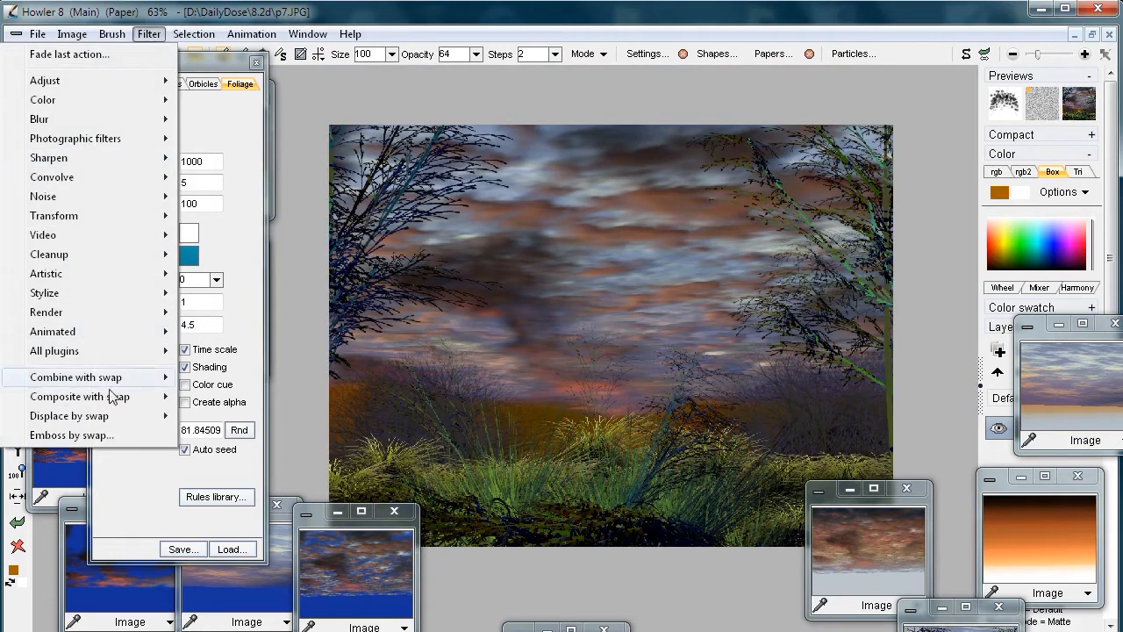
mouse_move(104, 401)
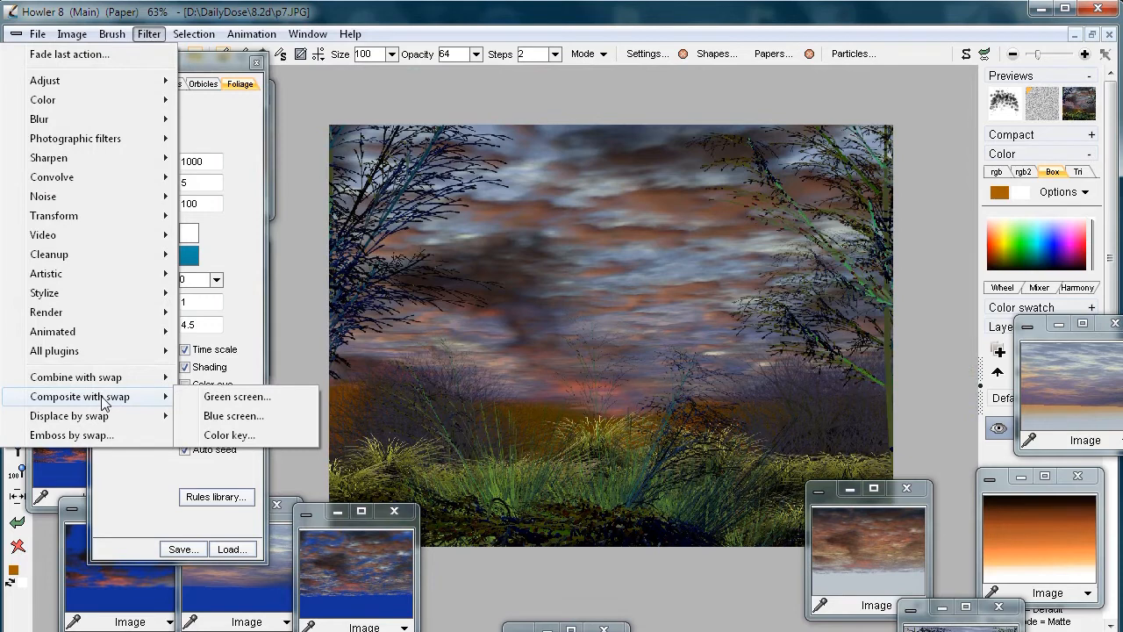
left_click(228, 435)
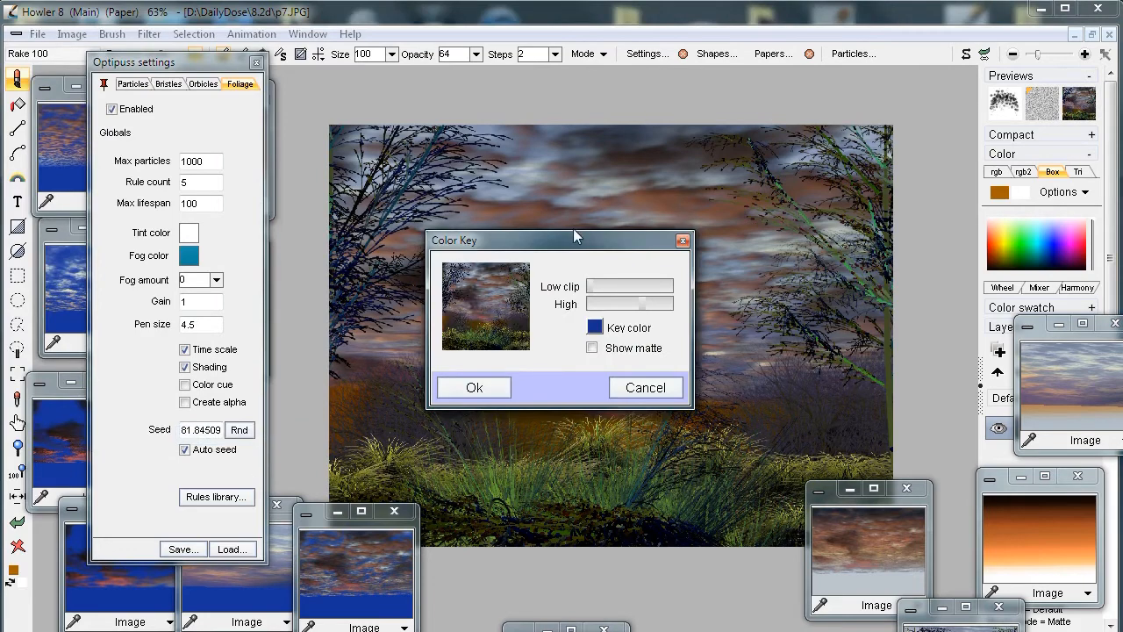
left_click_drag(567, 248, 779, 232)
left_click(713, 272)
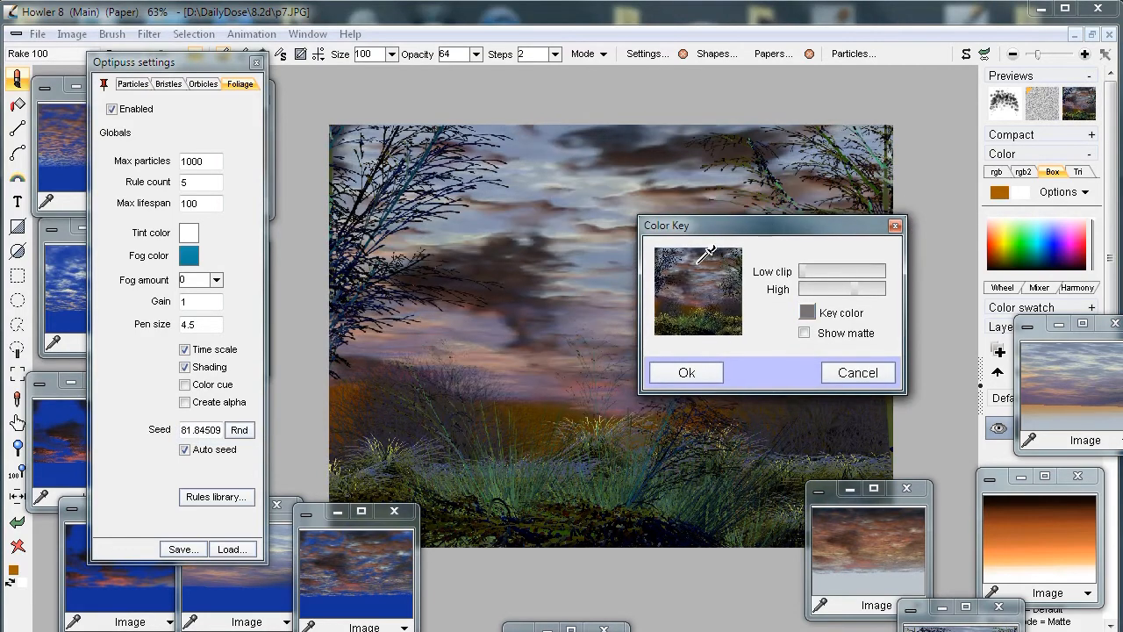
left_click(706, 281)
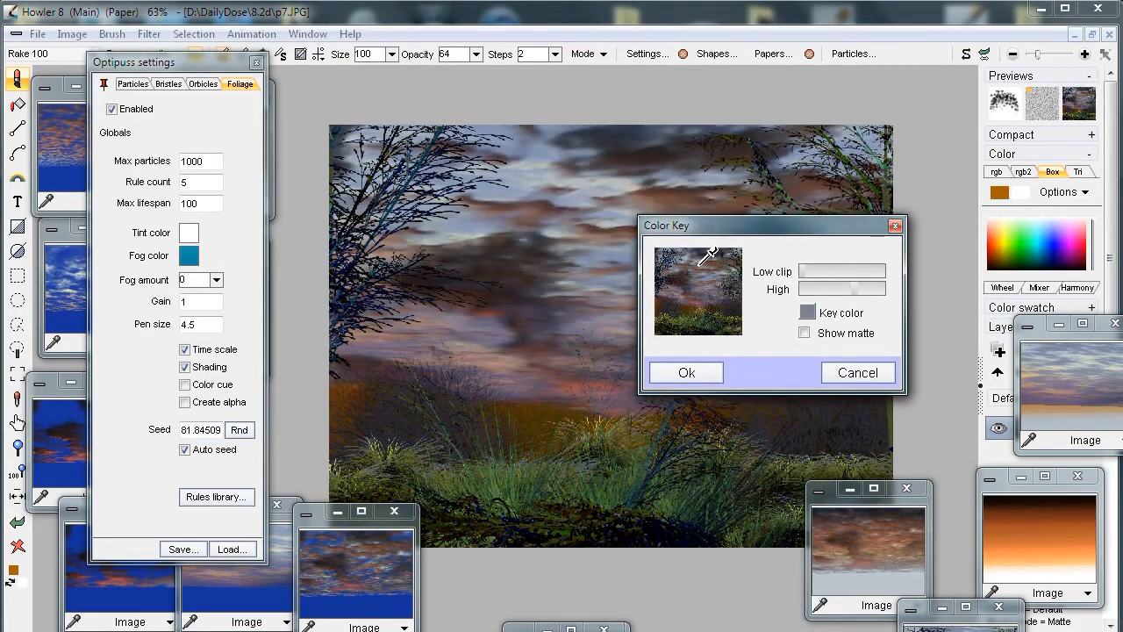
left_click_drag(702, 287, 681, 269)
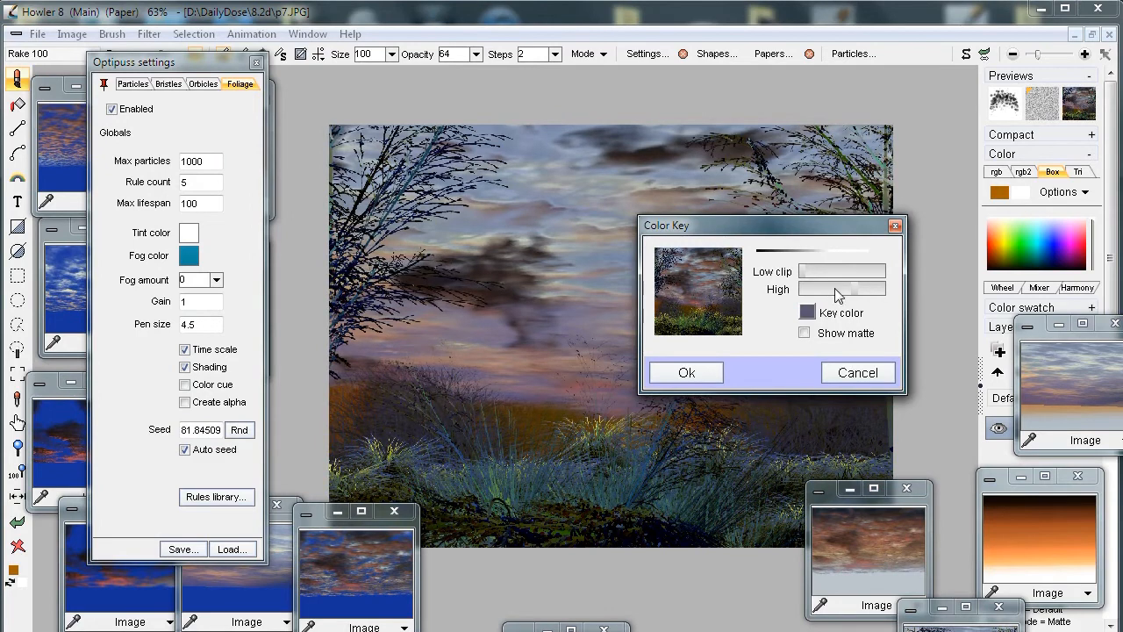
left_click_drag(852, 291, 822, 271)
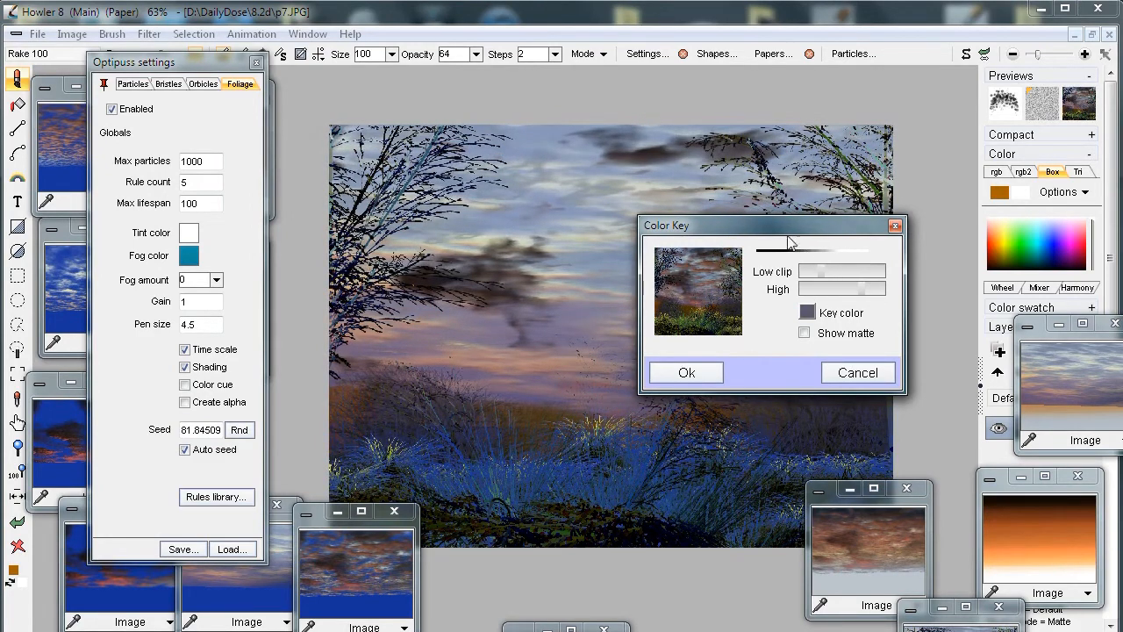